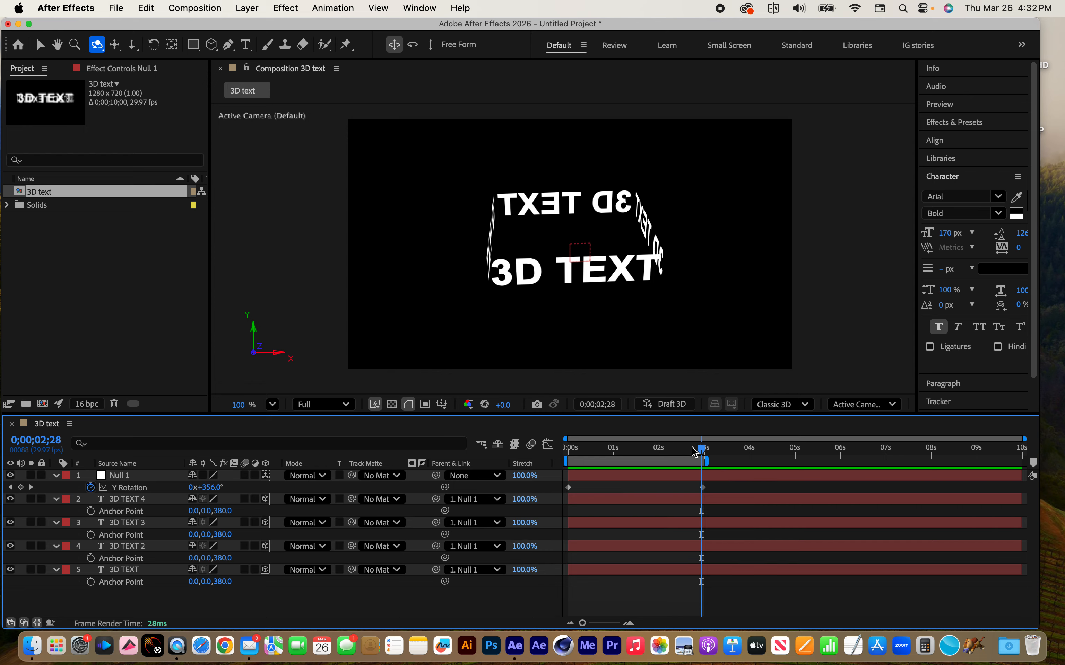
Duplicate the 3D text composition in the project and open the duplicate
{"action": "left_click_drag", "start_coordinate": [695, 450], "coordinate": [543, 445]}
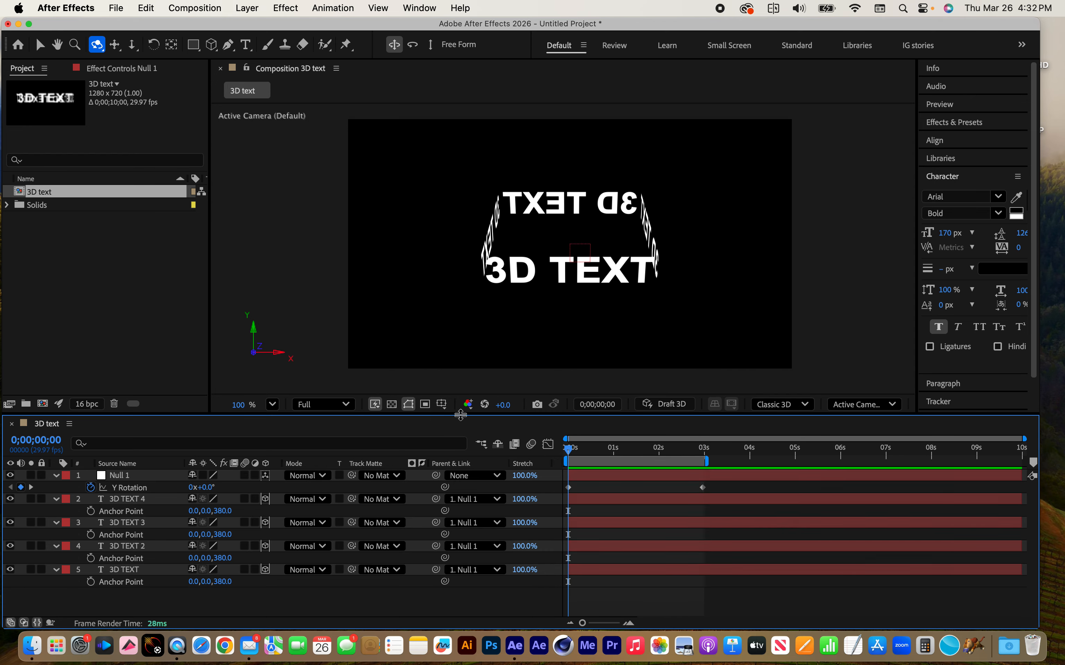
{"action": "left_click", "coordinate": [53, 254]}
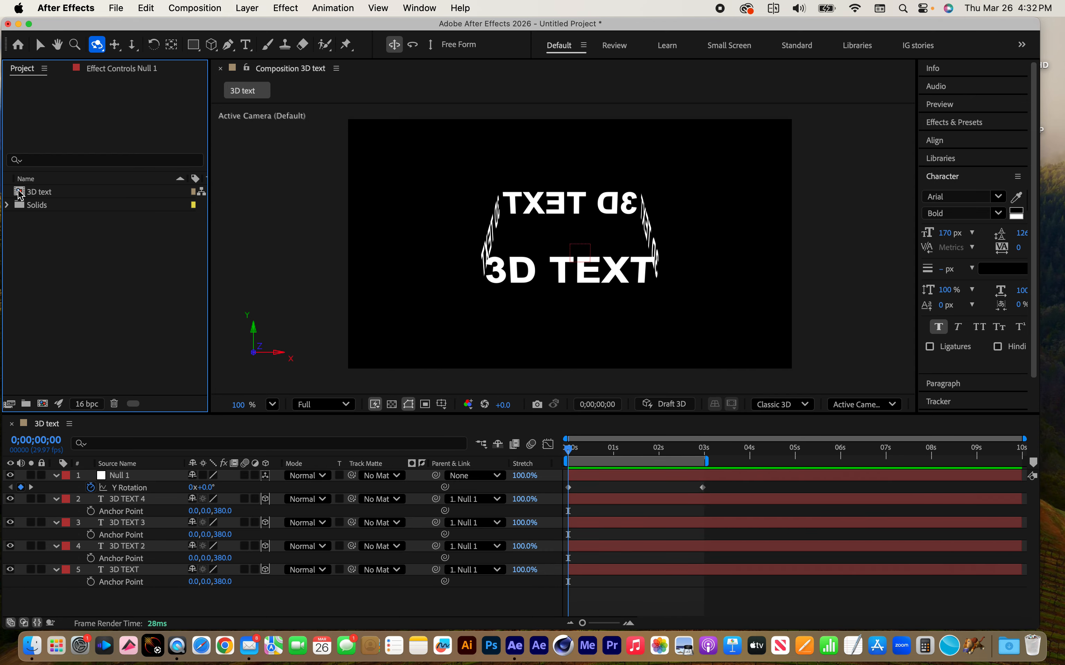
{"action": "left_click", "coordinate": [19, 195]}
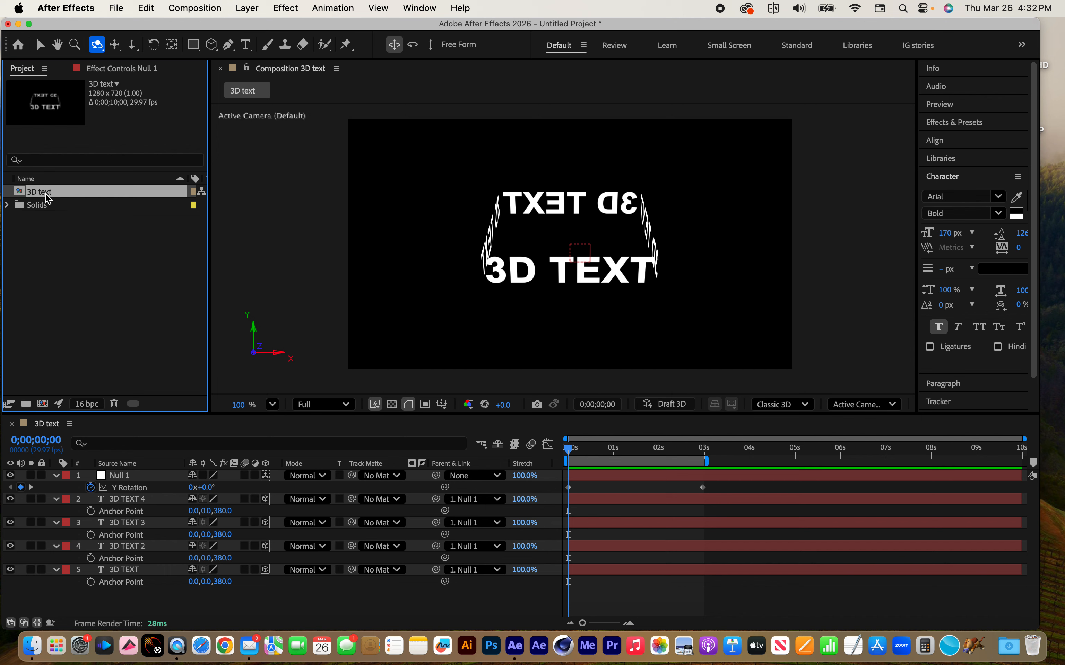
{"action": "key", "text": "super+d"}
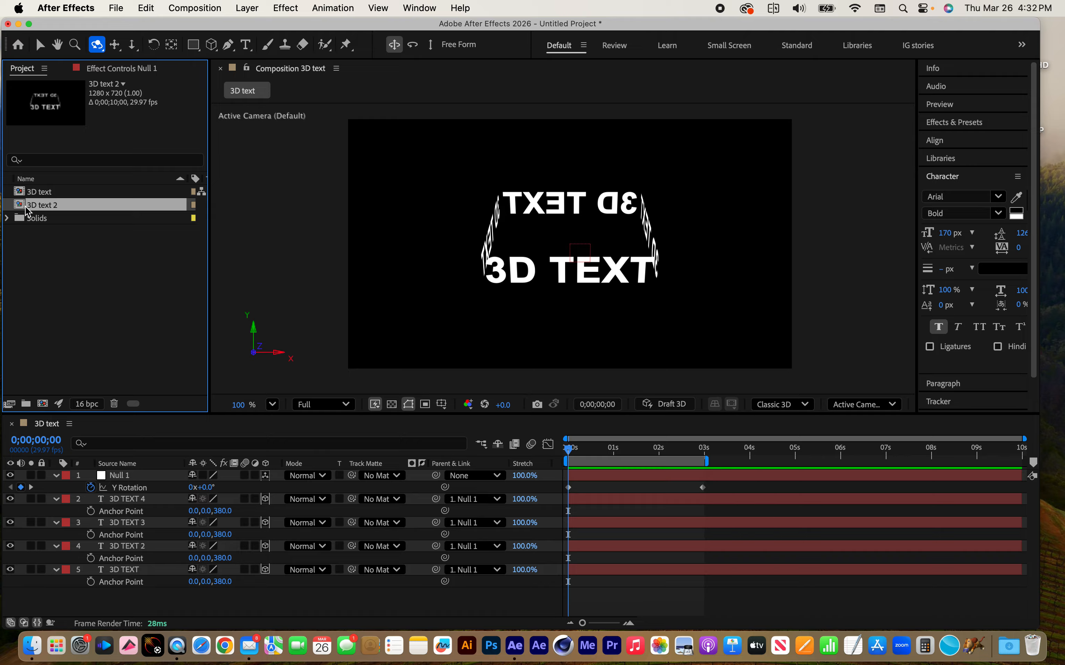
{"action": "double_click", "coordinate": [20, 207]}
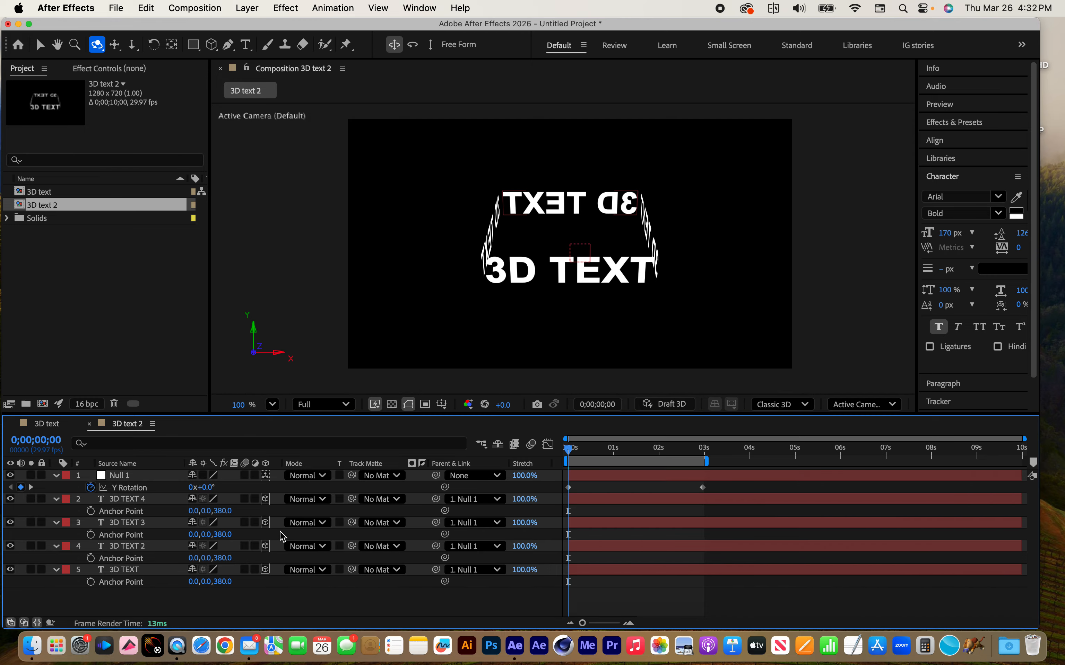
Rename the duplicated composition as "3D text per character" in its composition settings
{"action": "key", "text": "super+k"}
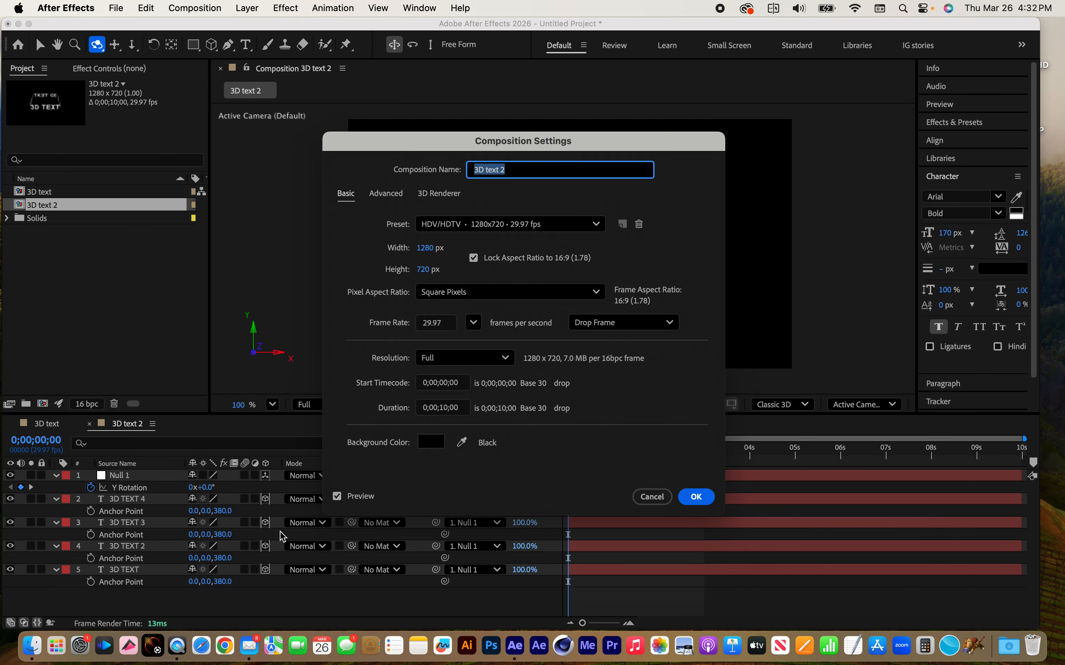
{"action": "left_click", "coordinate": [510, 173]}
{"action": "key", "text": "BackSpace"}
{"action": "key", "text": "super+z"}
{"action": "type", "text": "per character"}
{"action": "left_click", "coordinate": [696, 497]}
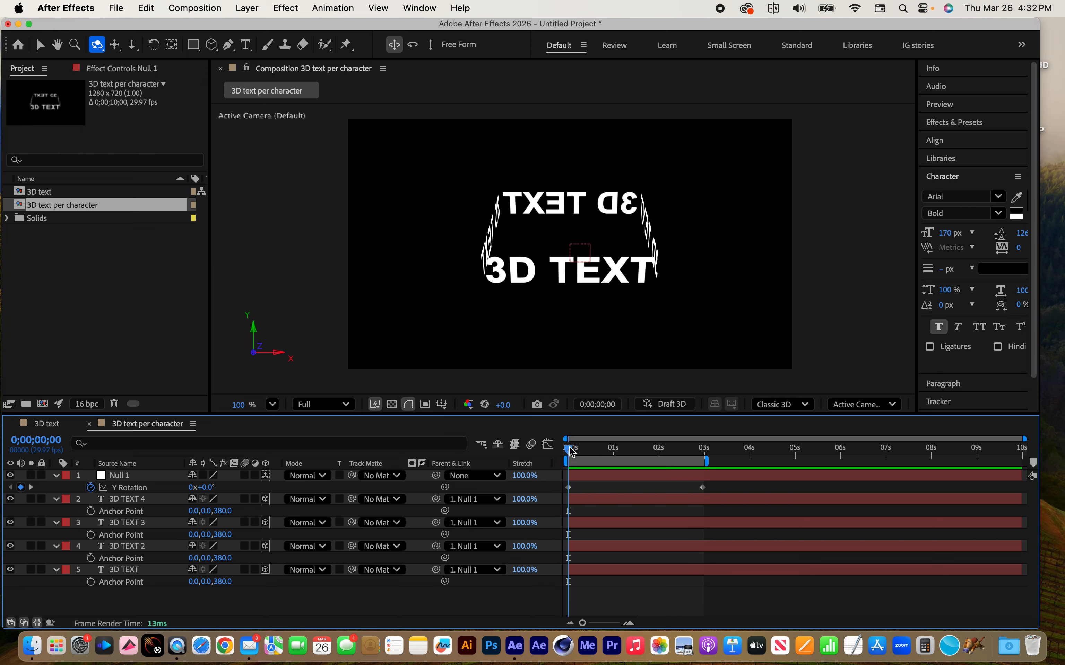
Enable per-character 3D for the 3D TEXT 4 layer
{"action": "left_click_drag", "start_coordinate": [570, 451], "coordinate": [546, 445]}
{"action": "left_click", "coordinate": [132, 500]}
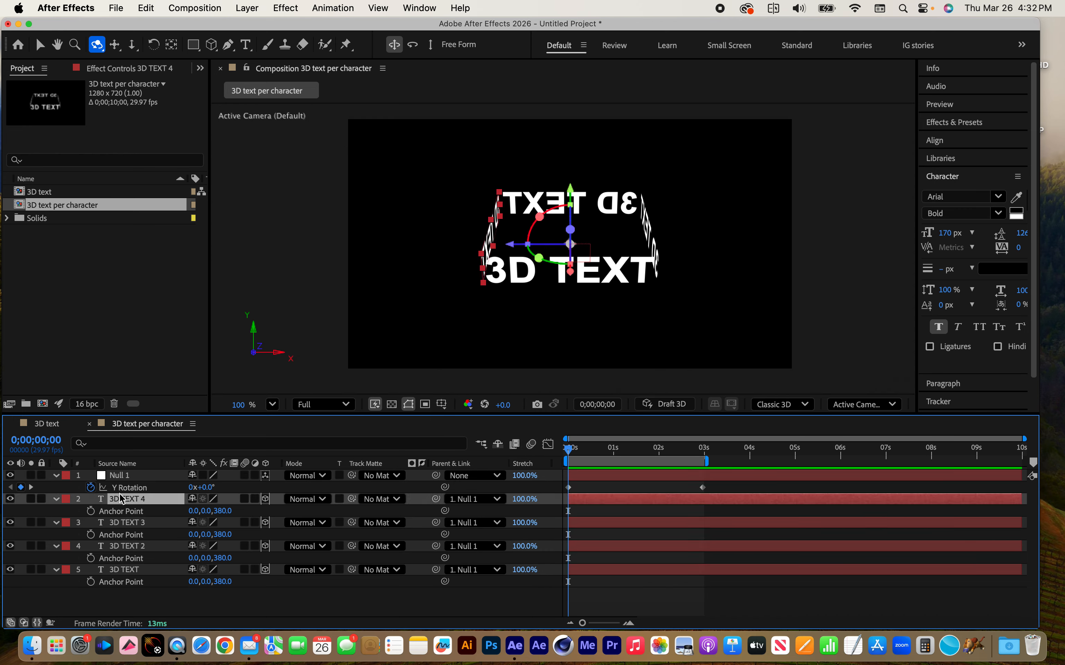
{"action": "left_click", "coordinate": [56, 499]}
{"action": "left_click", "coordinate": [55, 499]}
{"action": "left_click", "coordinate": [85, 511]}
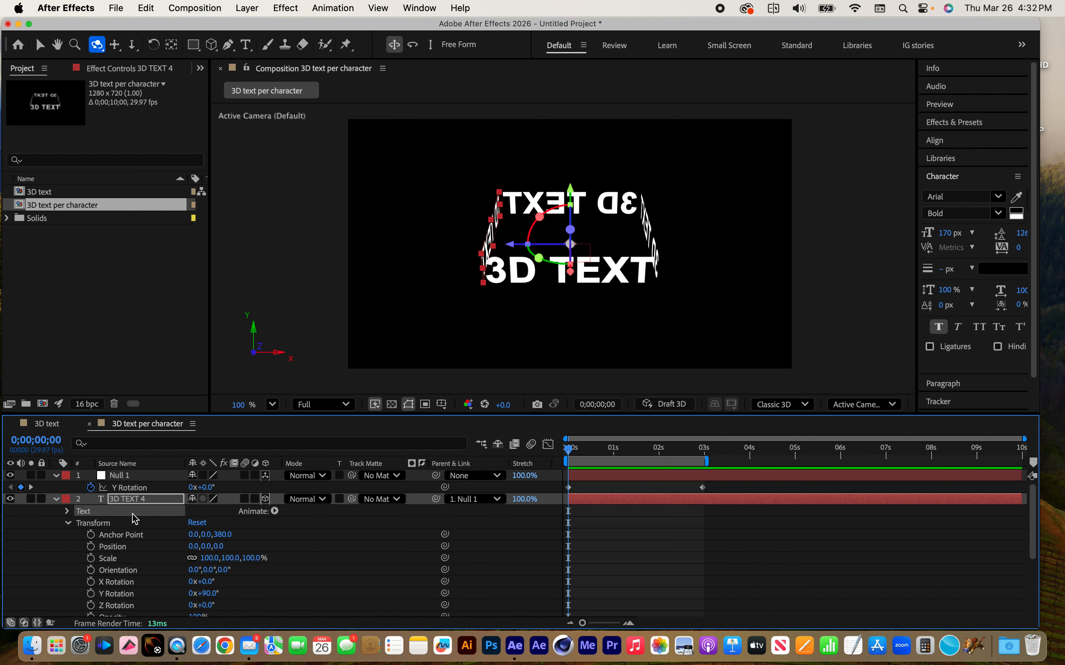
{"action": "left_click", "coordinate": [275, 511]}
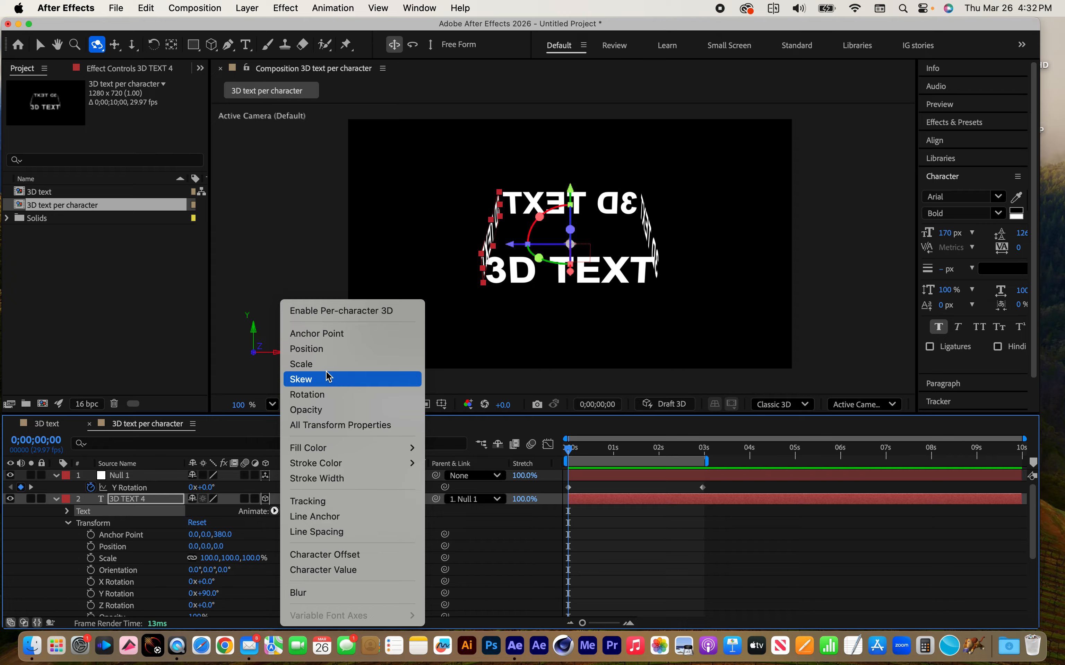
{"action": "left_click", "coordinate": [344, 316]}
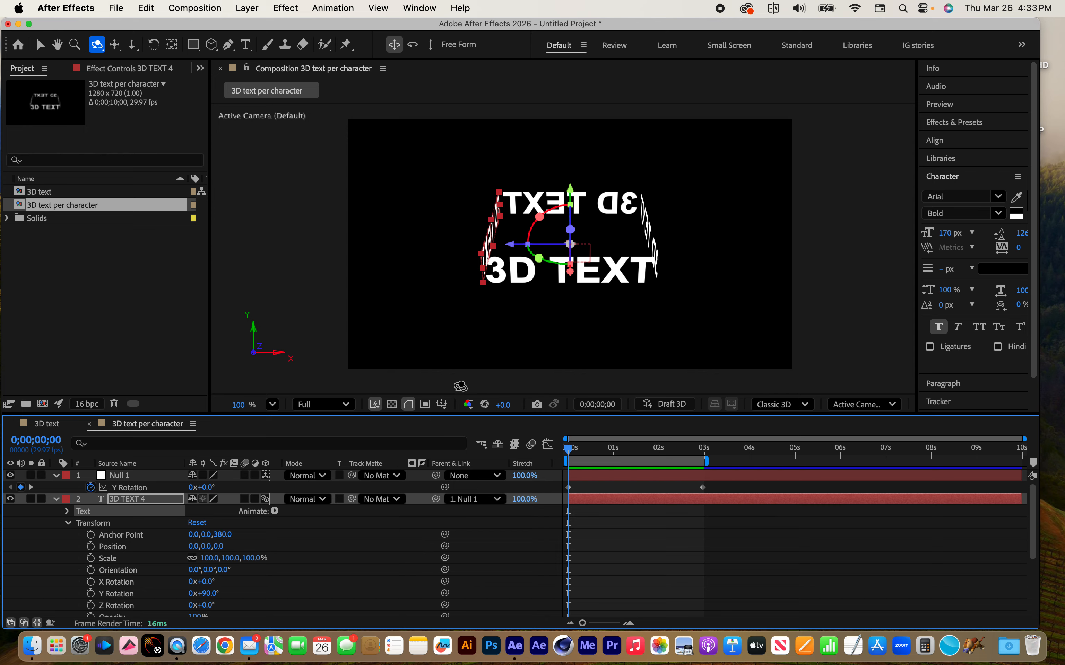
Add a Rotation animator to the 3D TEXT 4 layer, testing its Y Rotation and undoing that test change
{"action": "left_click", "coordinate": [274, 512]}
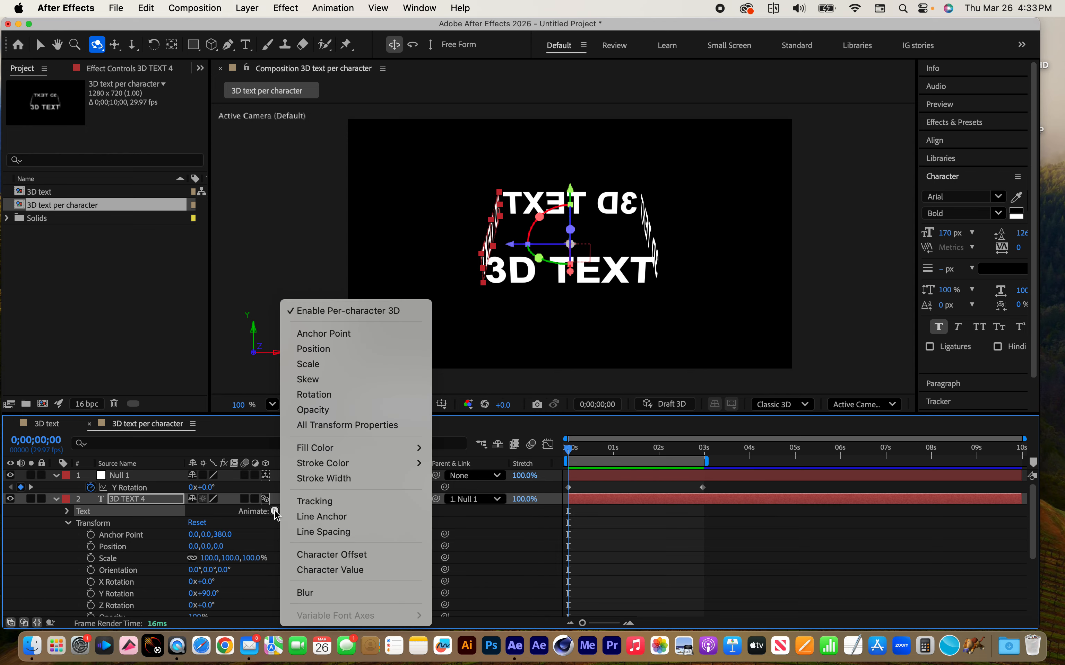
{"action": "left_click", "coordinate": [320, 394]}
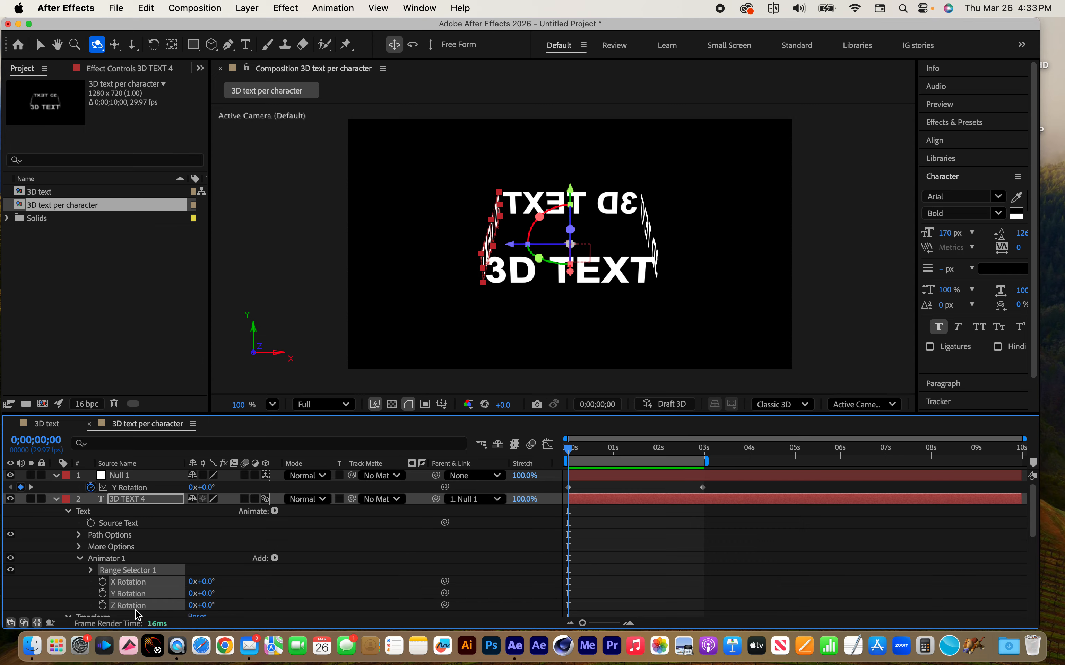
{"action": "left_click", "coordinate": [77, 596]}
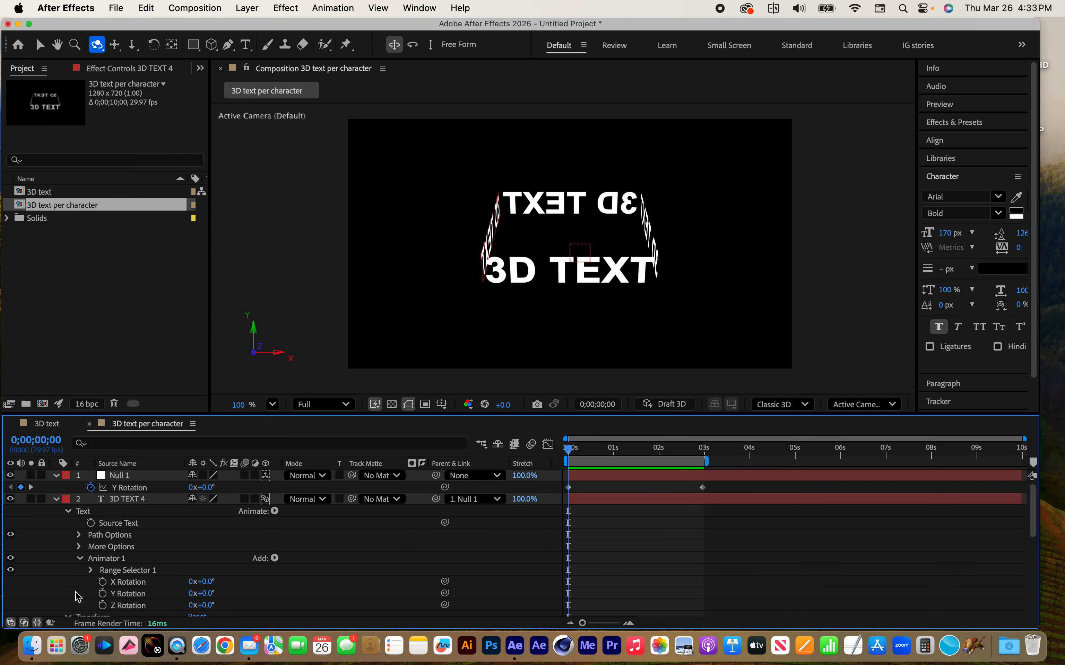
{"action": "left_click_drag", "start_coordinate": [206, 594], "coordinate": [386, 621]}
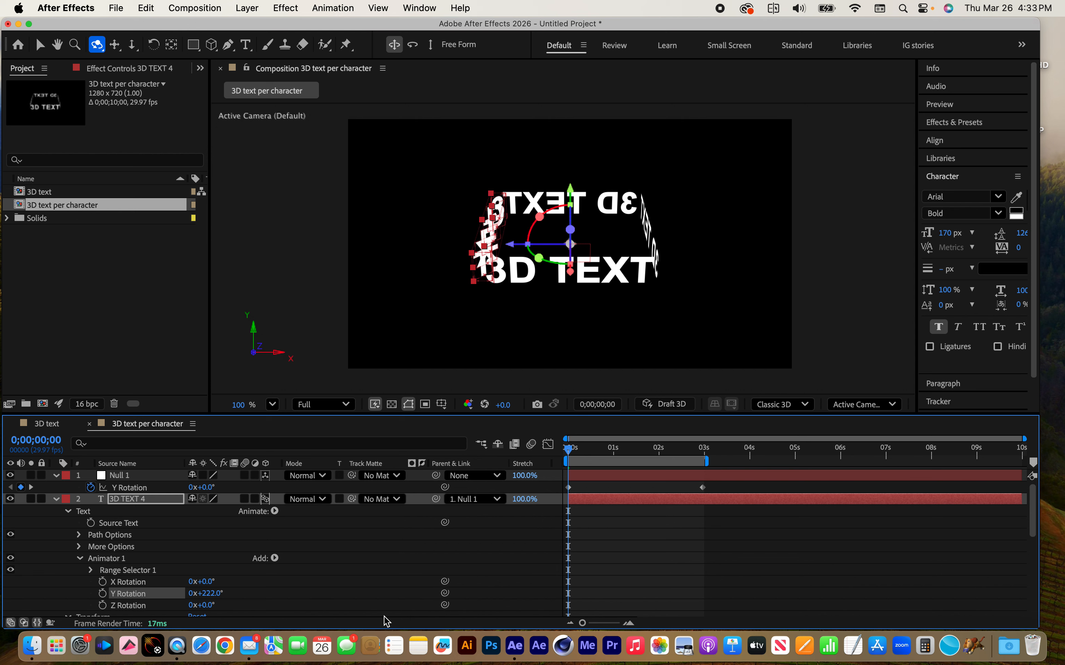
{"action": "key", "text": "super+z"}
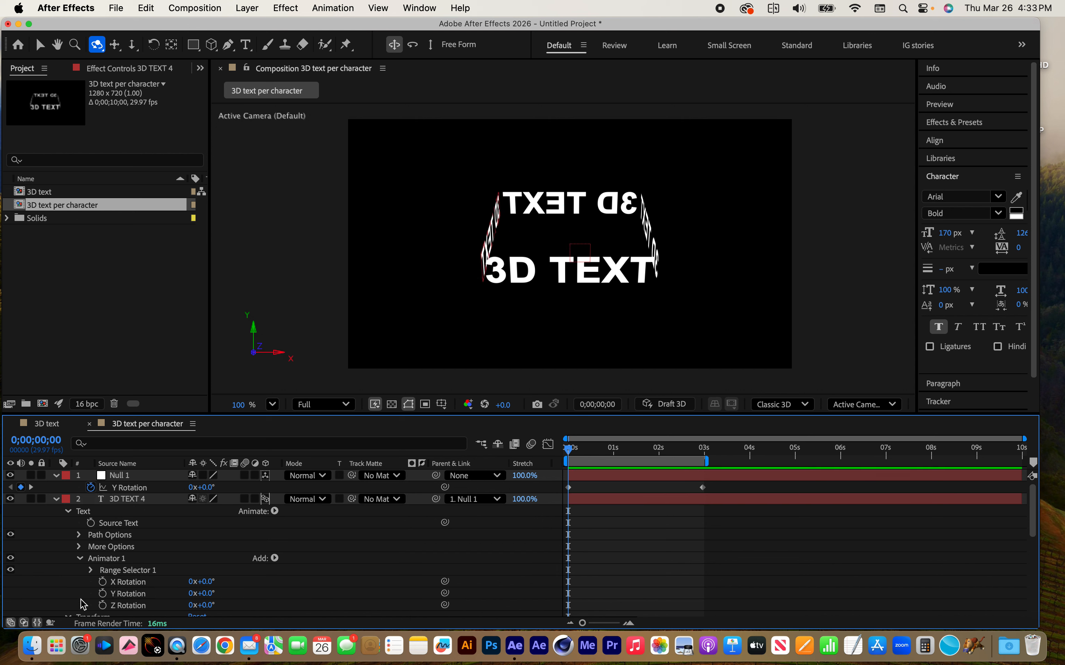
Keyframe the animator's Y Rotation on 3D TEXT 4 from 0x at the start to 1x at 0;00;02;29, and preview it
{"action": "left_click", "coordinate": [103, 594]}
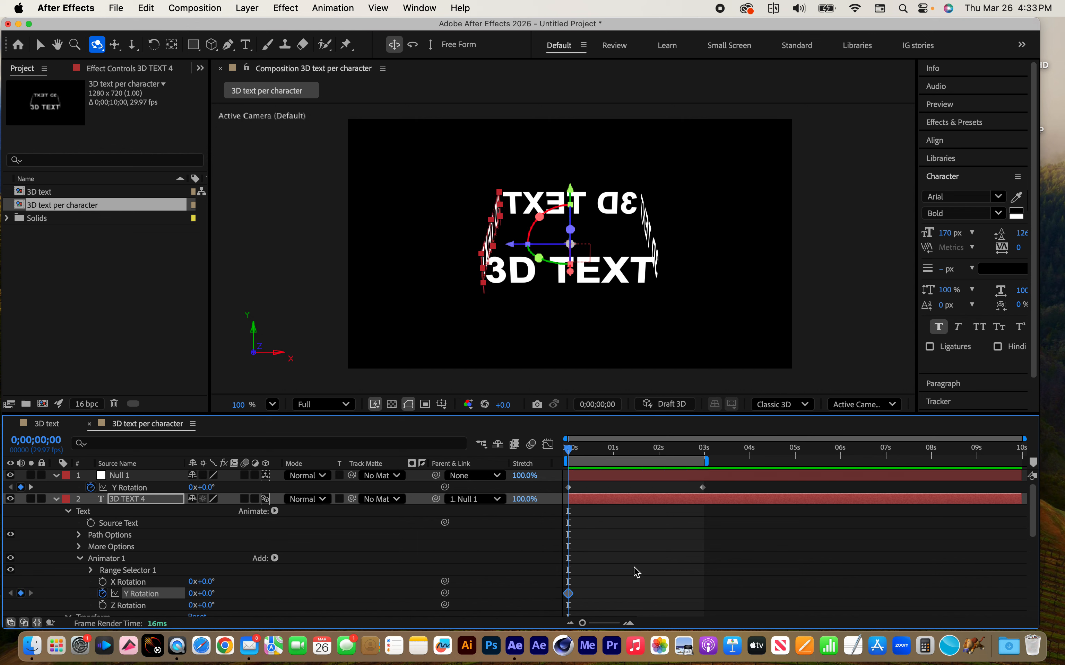
{"action": "left_click_drag", "start_coordinate": [585, 455], "coordinate": [703, 451]}
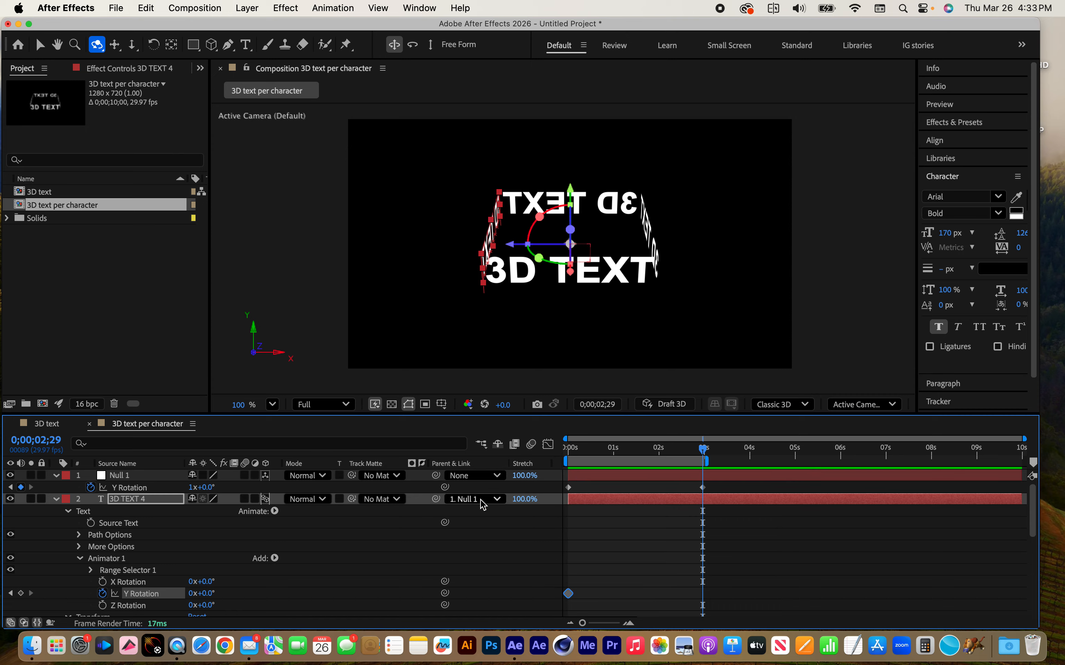
{"action": "left_click", "coordinate": [191, 593]}
{"action": "key", "text": "Return"}
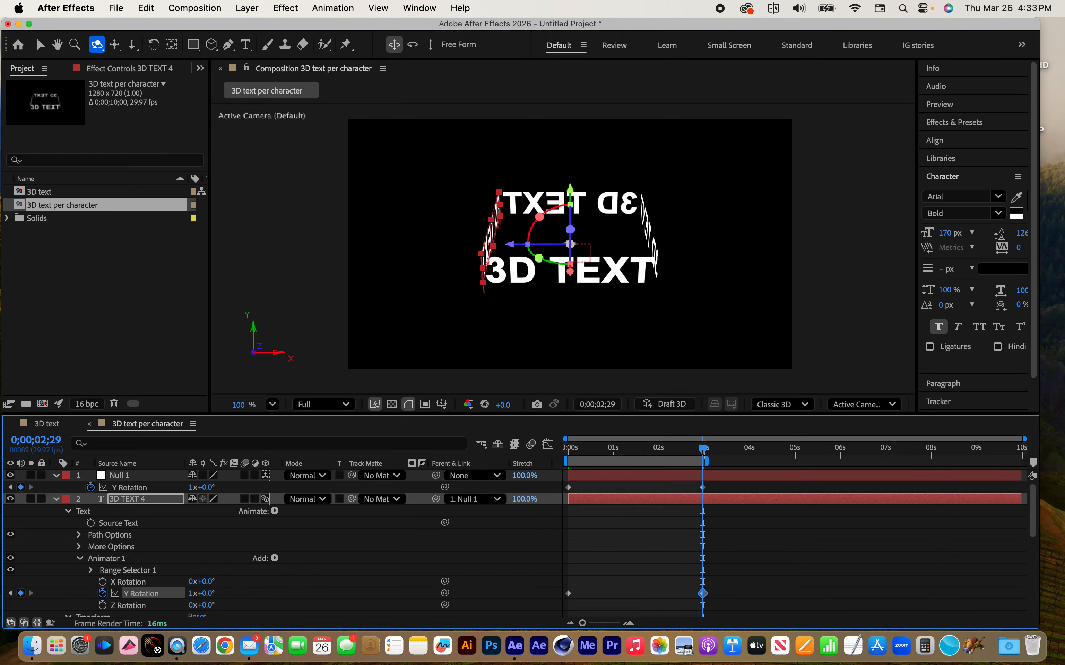
{"action": "key", "text": "space"}
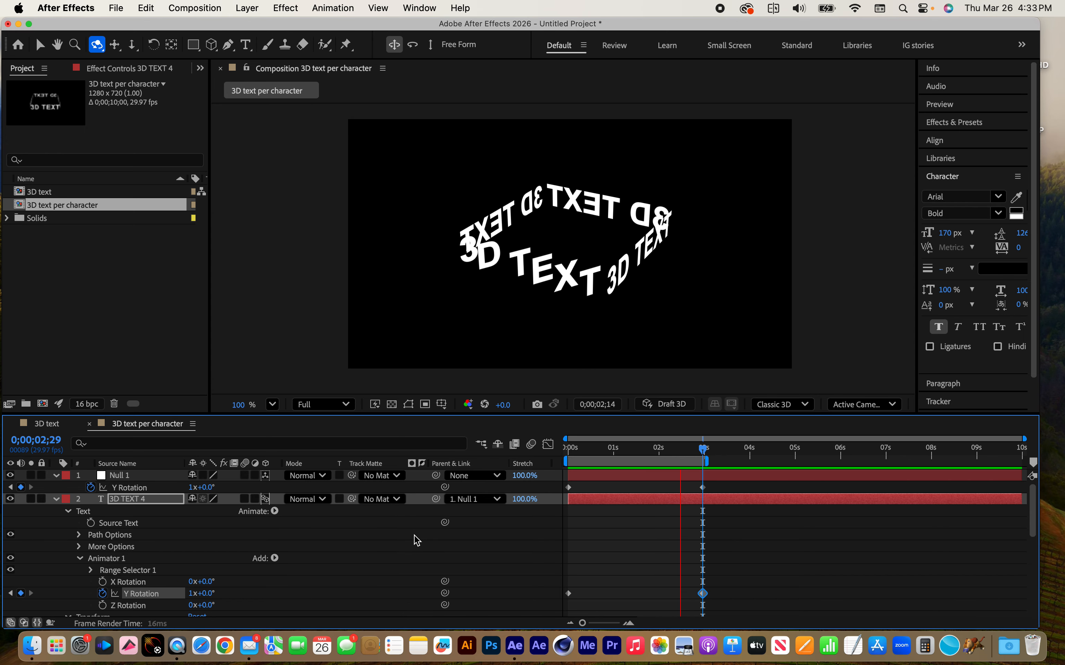
{"action": "key", "text": "space"}
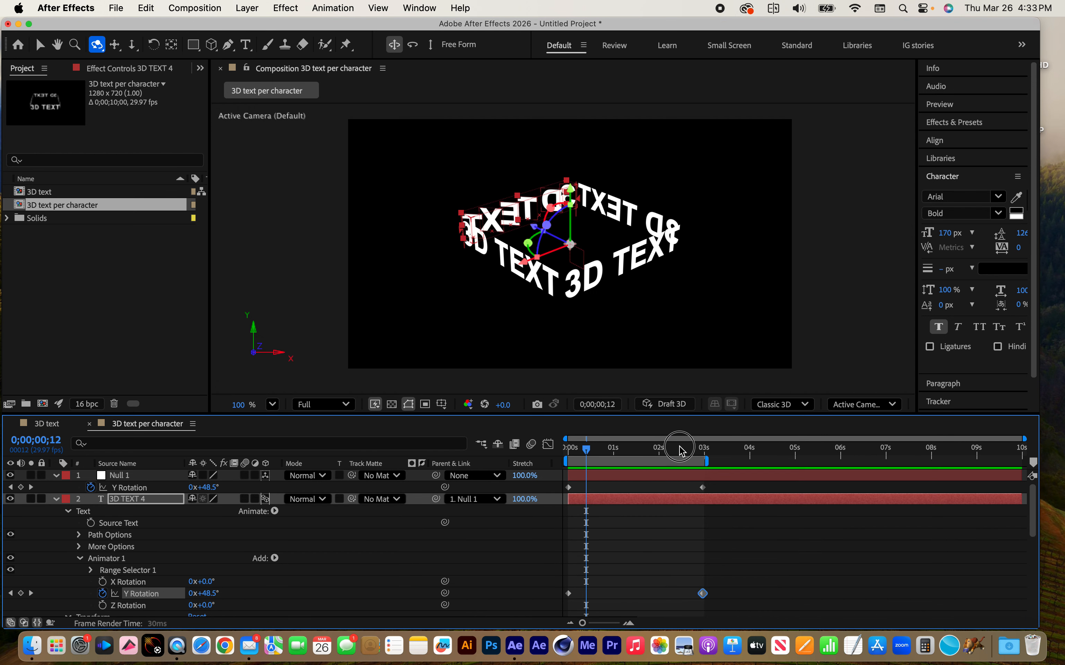
Try -1x for the animator's Y Rotation keyframe at 0;00;02;29, preview it, then restore 1x and preview again
{"action": "left_click", "coordinate": [704, 449]}
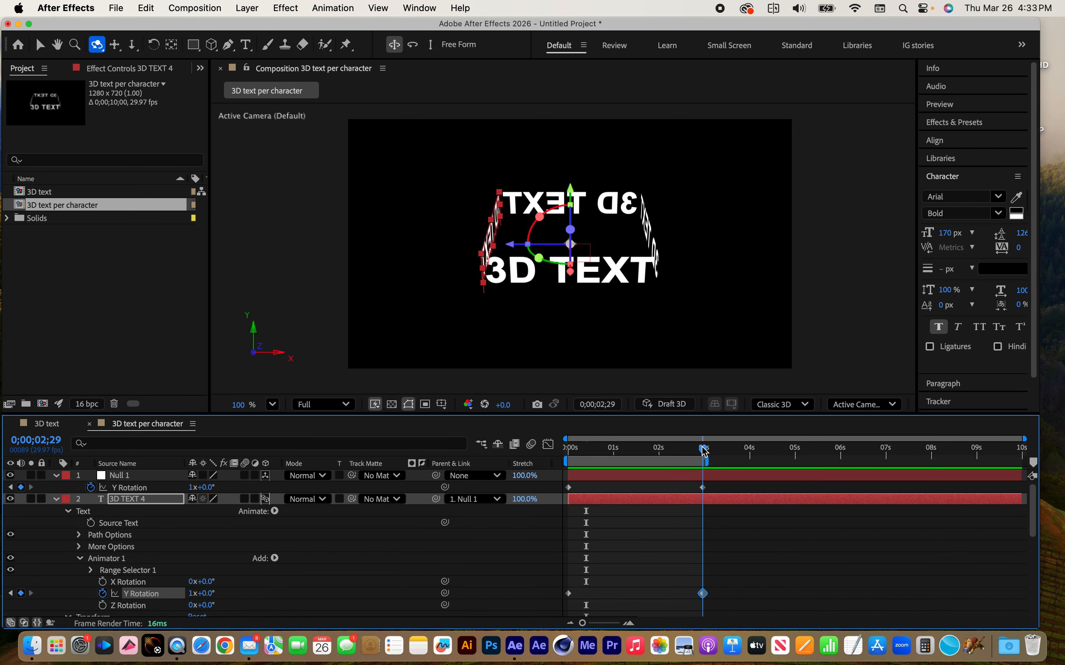
{"action": "left_click", "coordinate": [194, 593]}
{"action": "type", "text": "-1"}
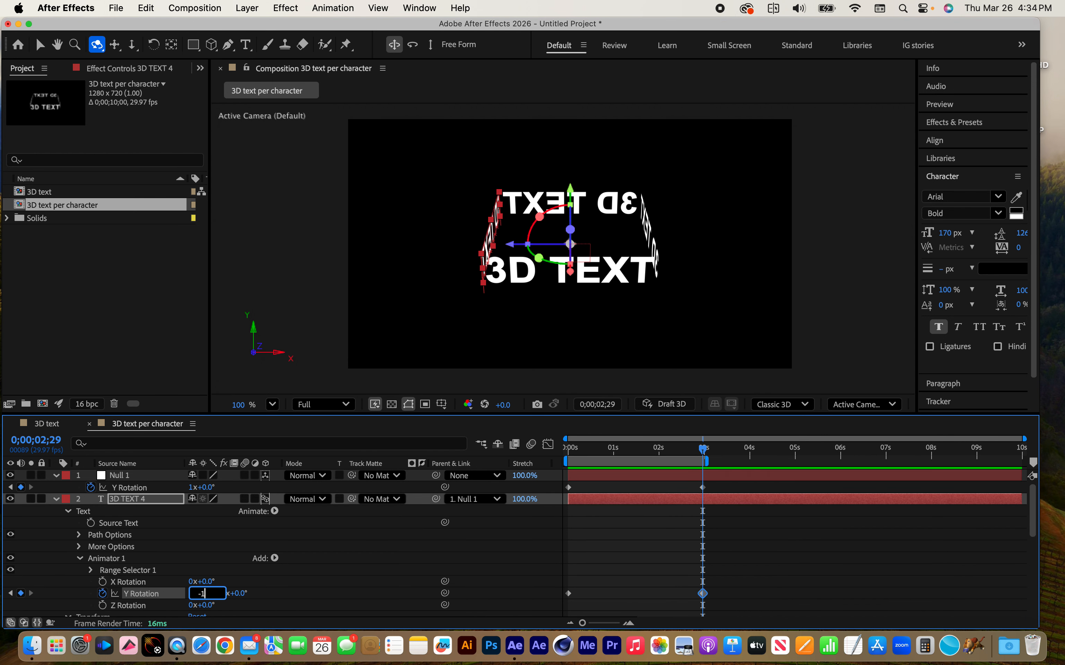
{"action": "key", "text": "Return"}
{"action": "key", "text": "space"}
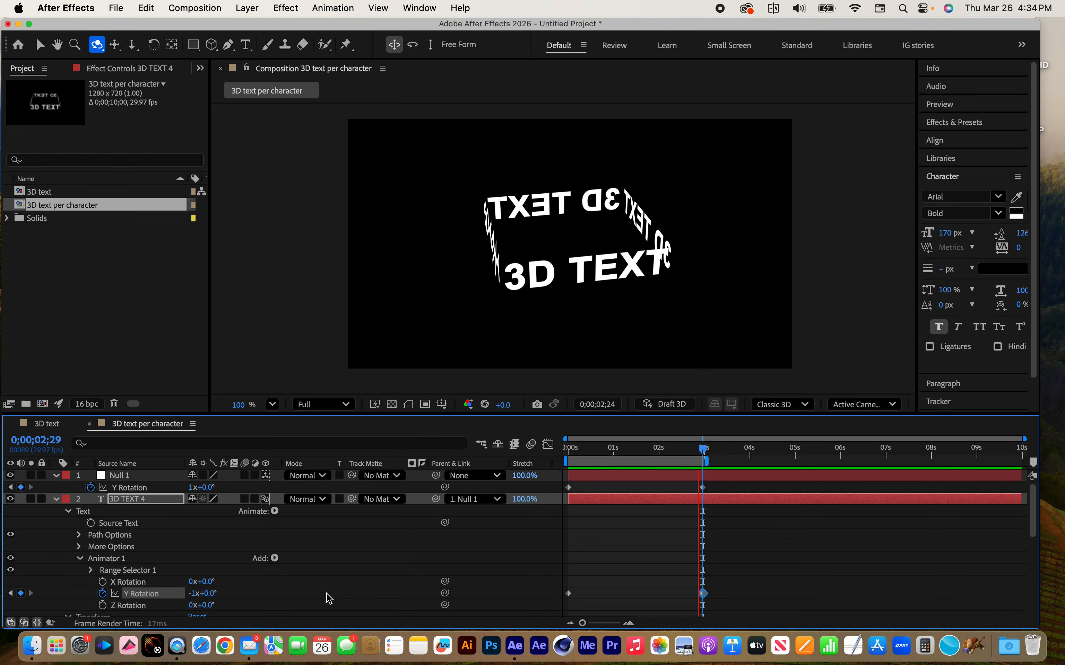
{"action": "key", "text": "space"}
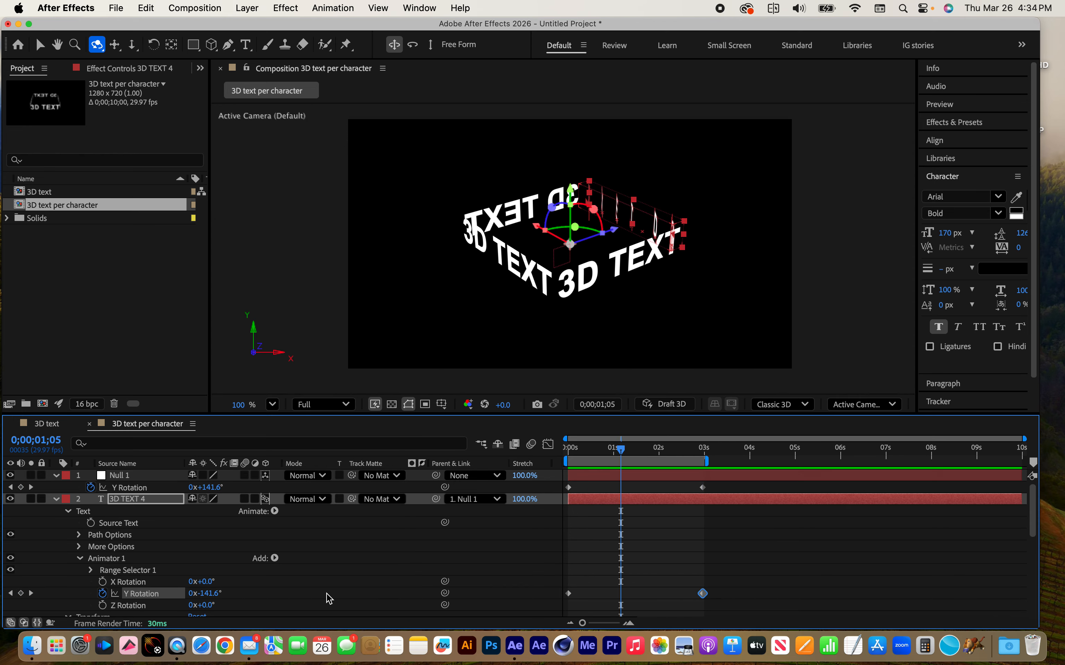
{"action": "key", "text": "space"}
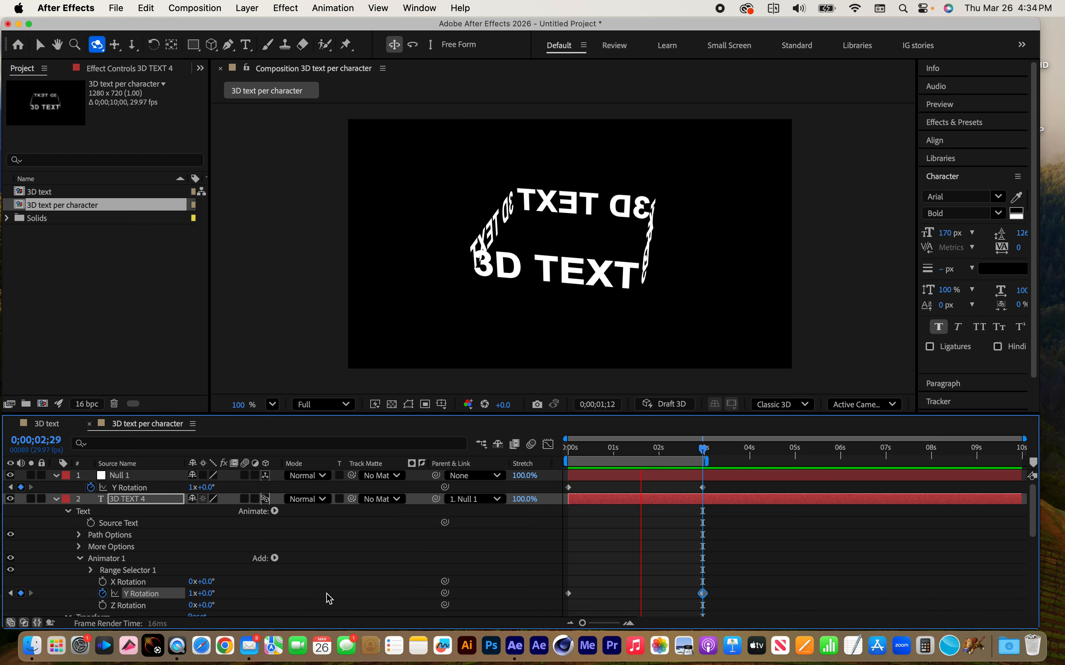
{"action": "key", "text": "space"}
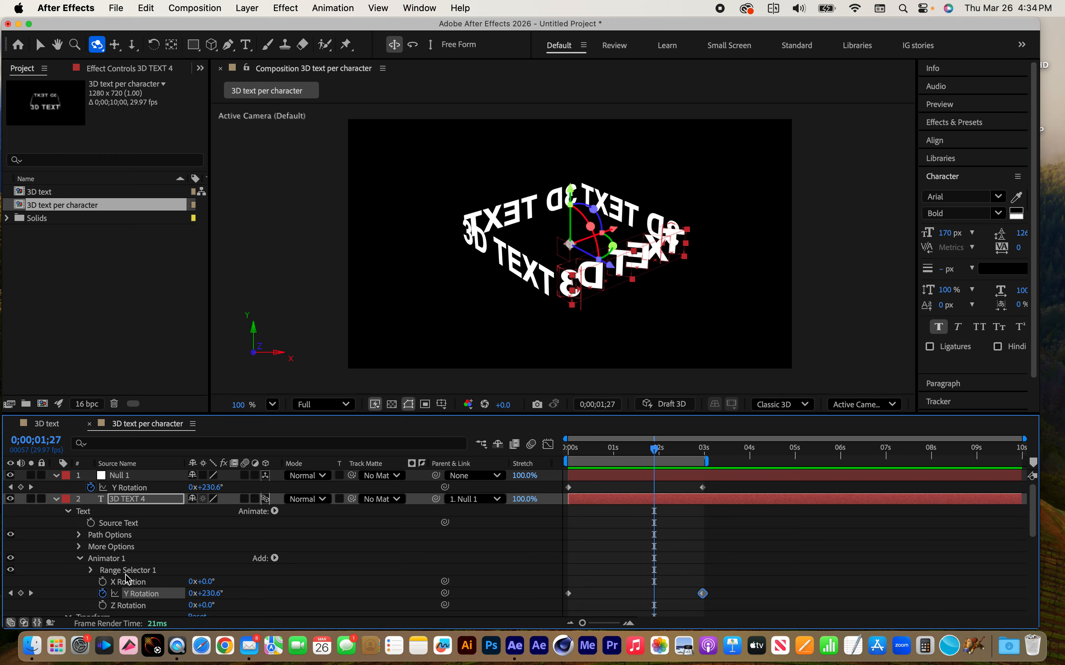
Copy Animator 1 of the 3D TEXT 4 layer together with its rotation properties and keyframes
{"action": "left_click", "coordinate": [110, 561]}
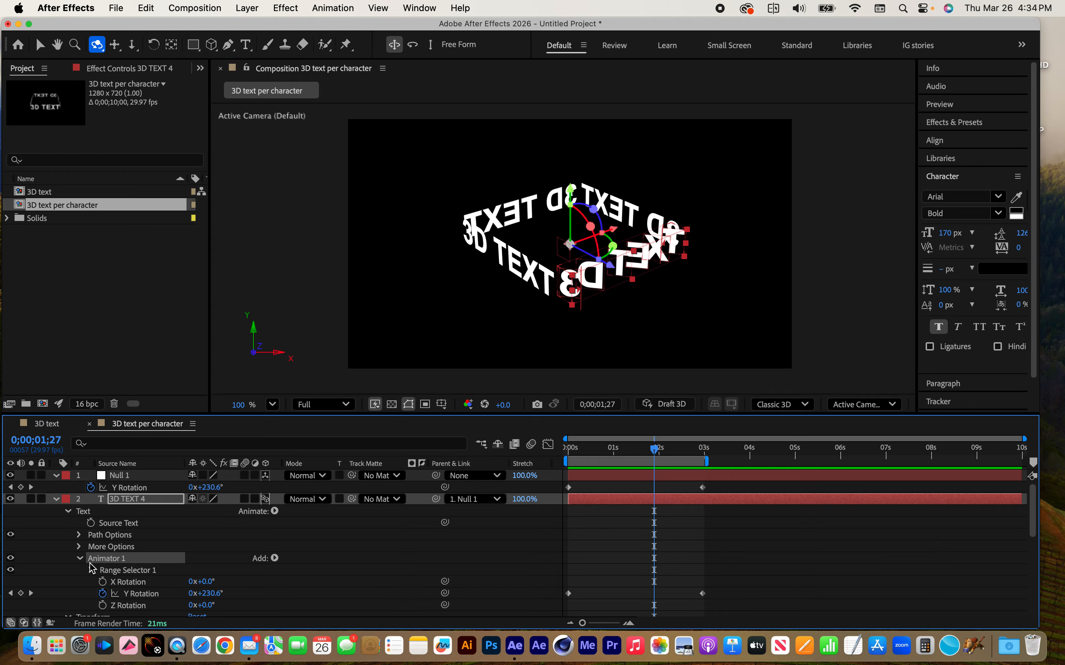
{"action": "left_click_drag", "start_coordinate": [67, 559], "coordinate": [192, 614]}
{"action": "left_click", "coordinate": [150, 8]}
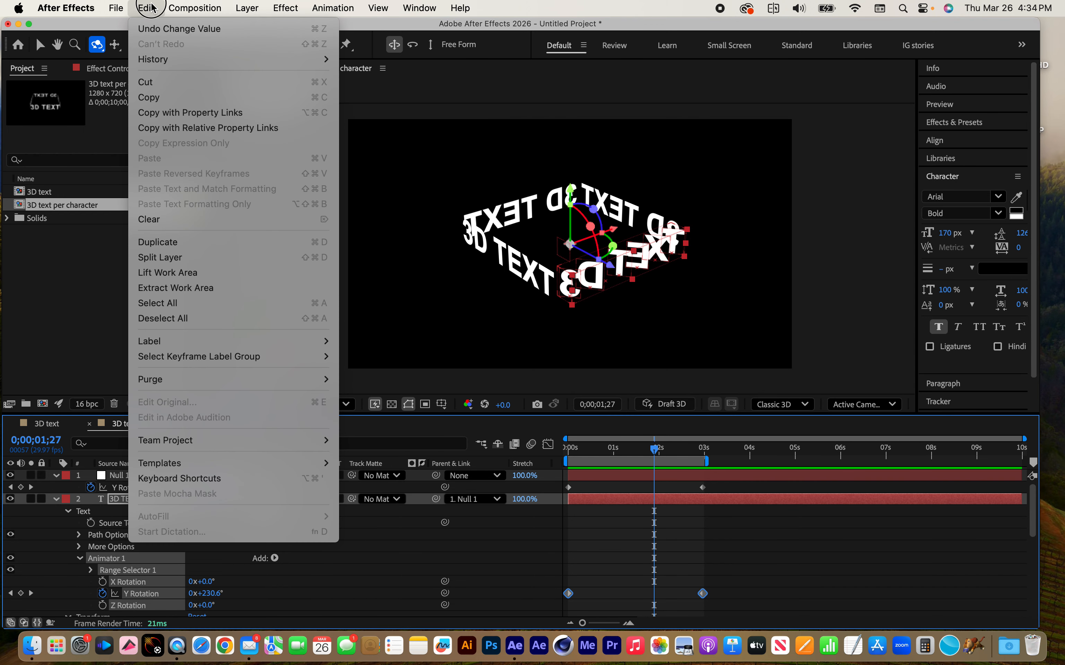
{"action": "left_click", "coordinate": [164, 98]}
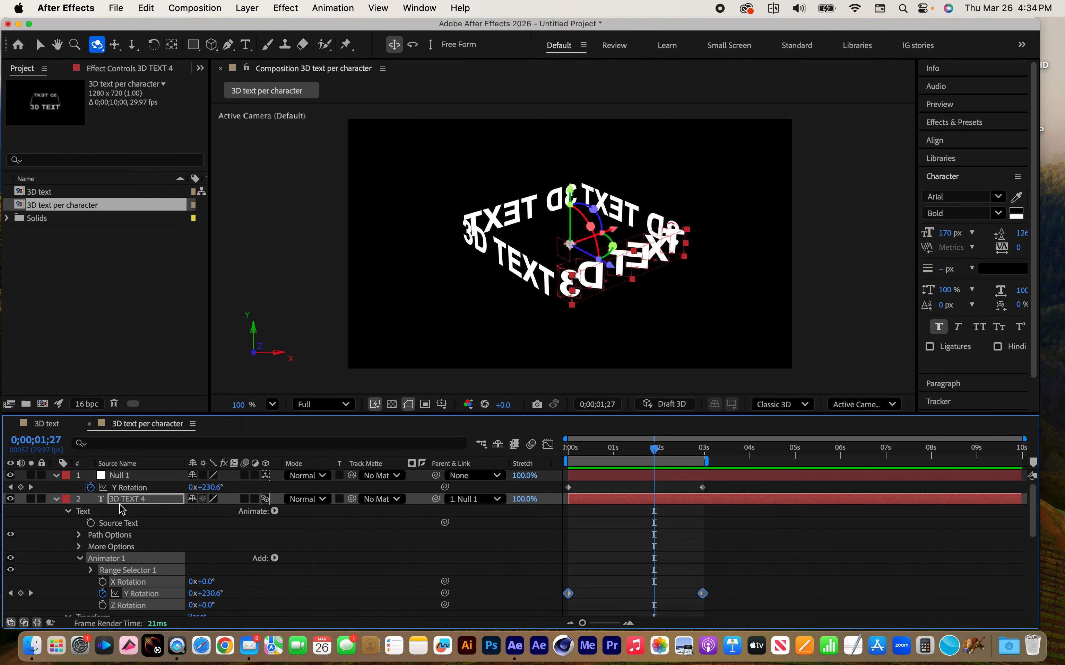
Enable per-character 3D for the 3D TEXT 3 layer and return the playhead to 0;00;00;00
{"action": "left_click", "coordinate": [56, 499]}
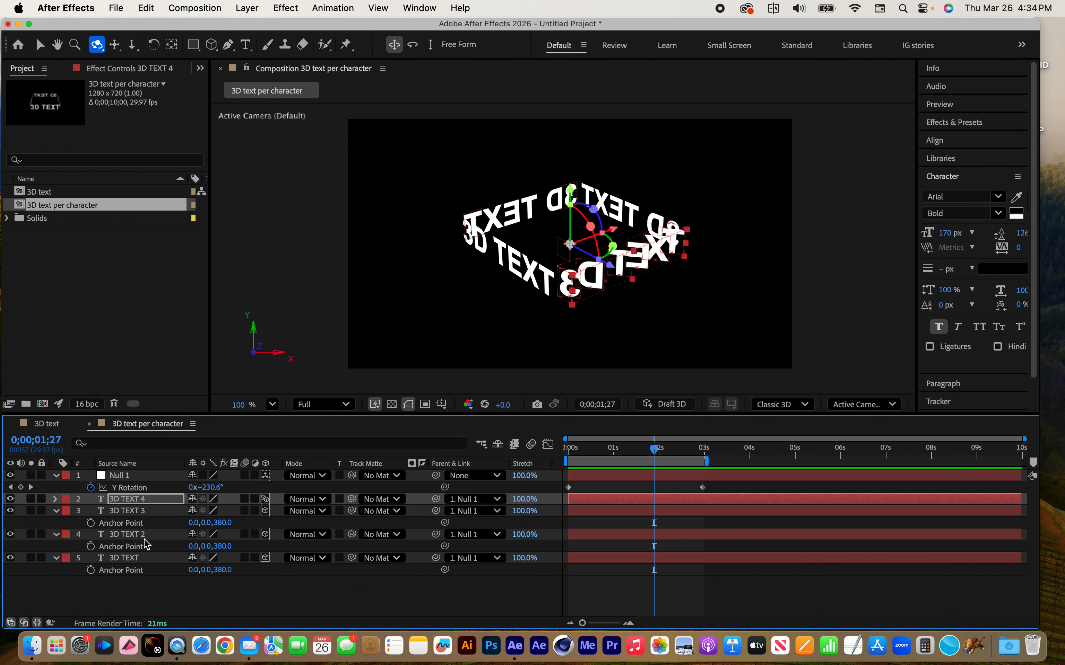
{"action": "left_click", "coordinate": [129, 511]}
{"action": "left_click", "coordinate": [56, 510]}
{"action": "left_click", "coordinate": [56, 511]}
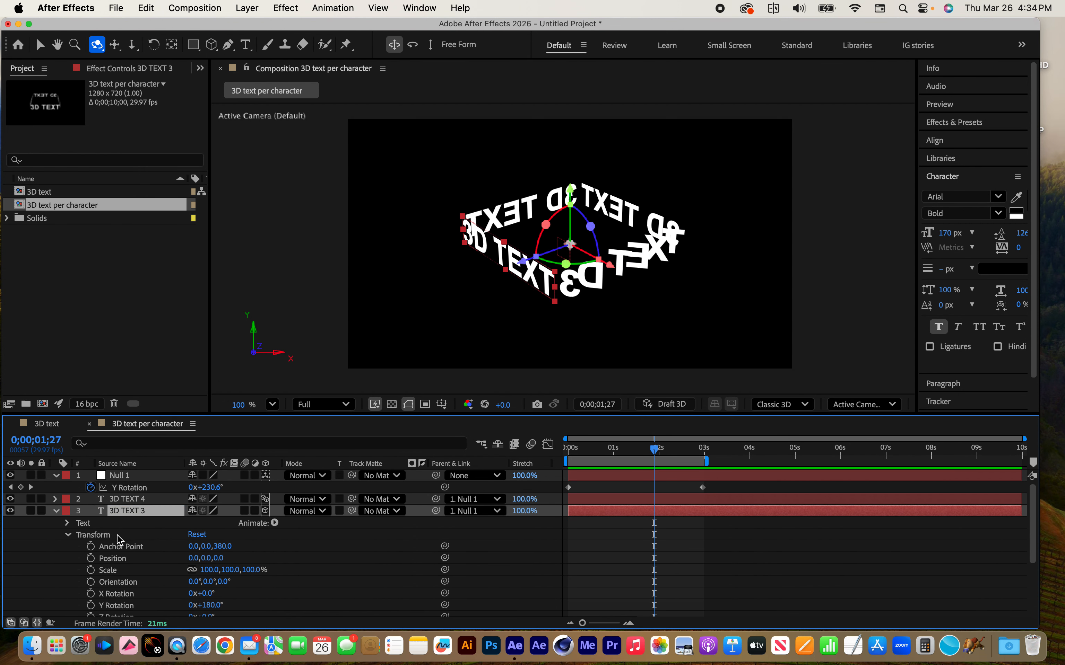
{"action": "left_click", "coordinate": [275, 523]}
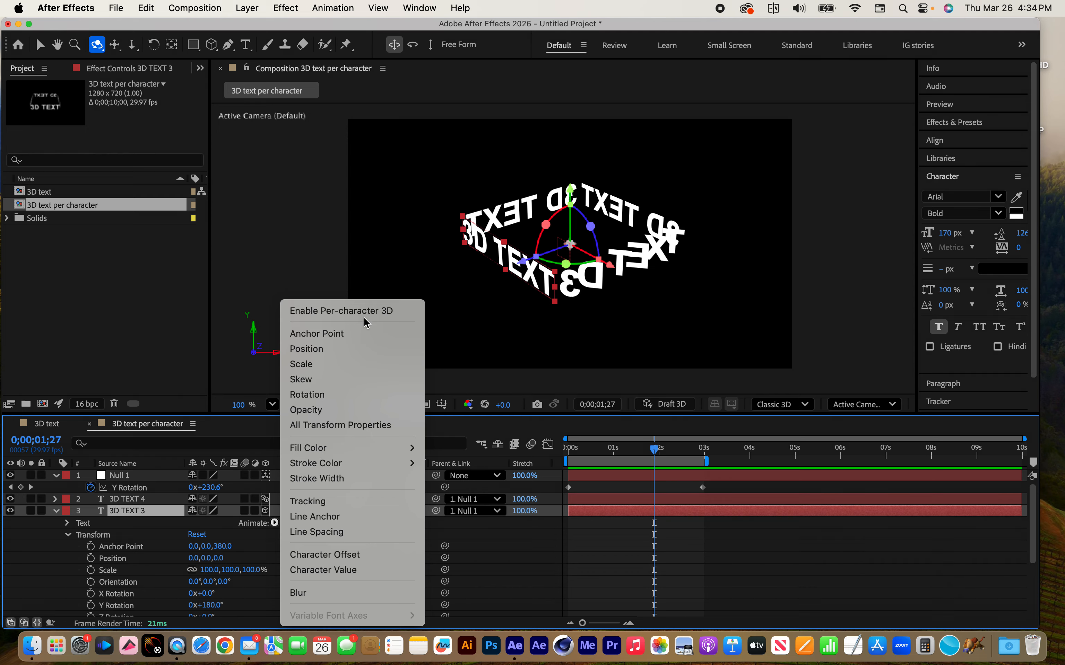
{"action": "left_click", "coordinate": [352, 311]}
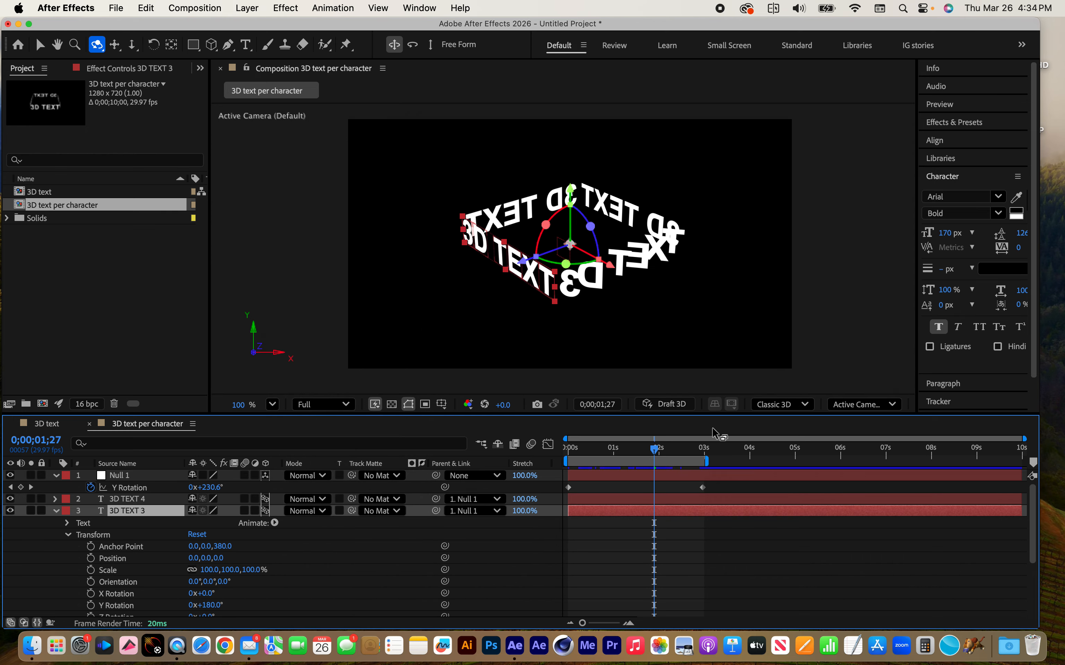
{"action": "left_click_drag", "start_coordinate": [654, 449], "coordinate": [550, 448]}
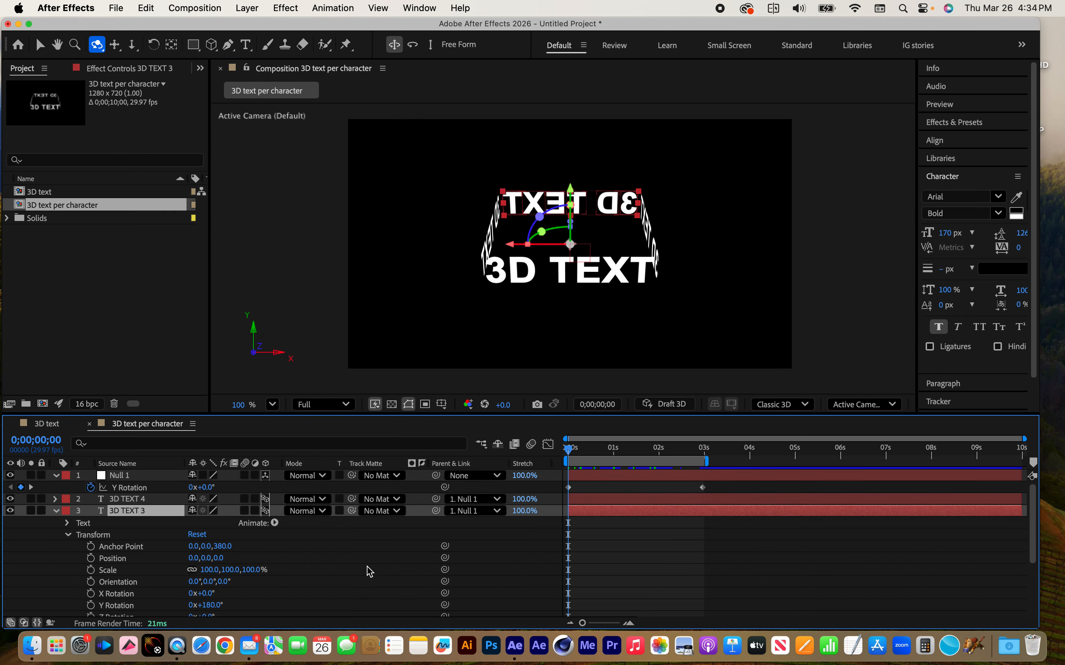
Paste the copied Animator 1 onto the 3D TEXT 3 layer, preview the animation, and collapse the layer's properties
{"action": "key", "text": "super+v"}
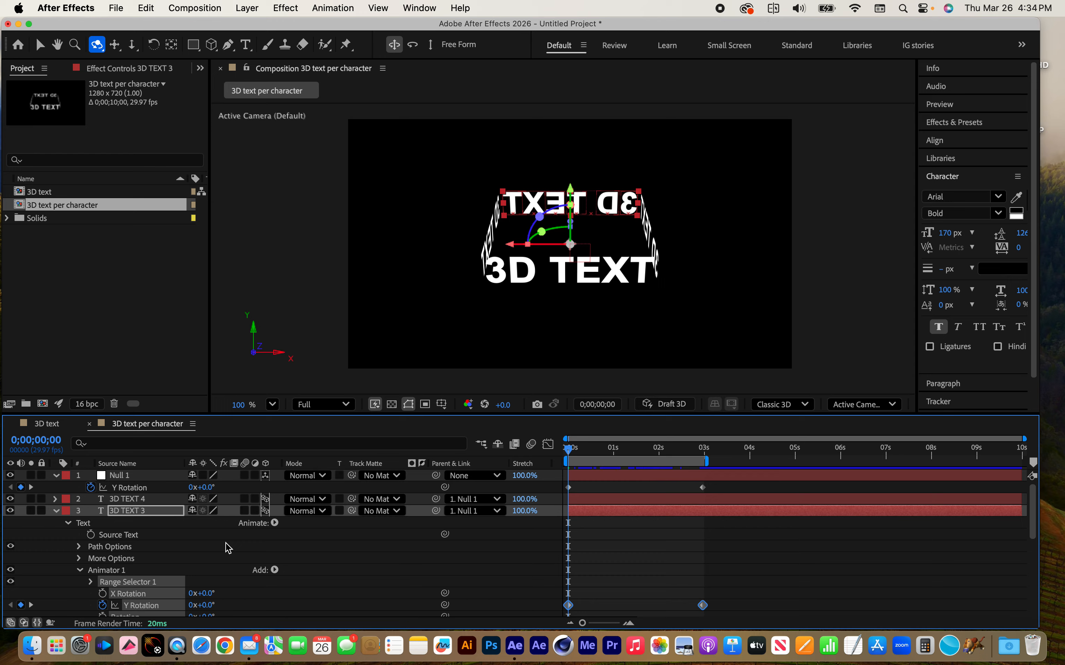
{"action": "key", "text": "space"}
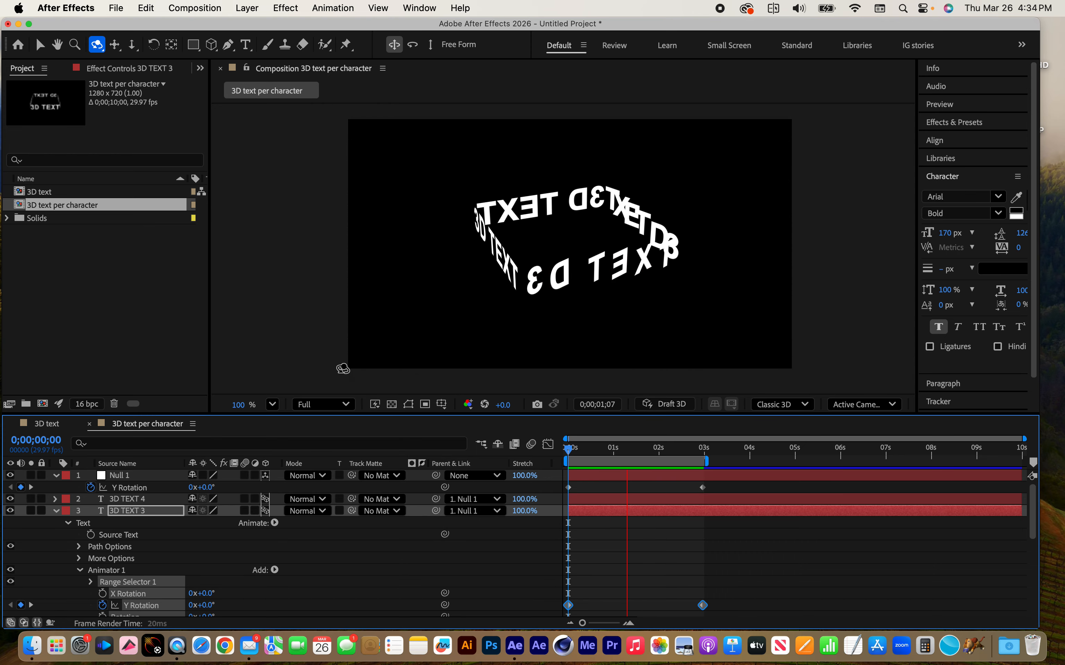
{"action": "key", "text": "space"}
{"action": "left_click", "coordinate": [56, 511]}
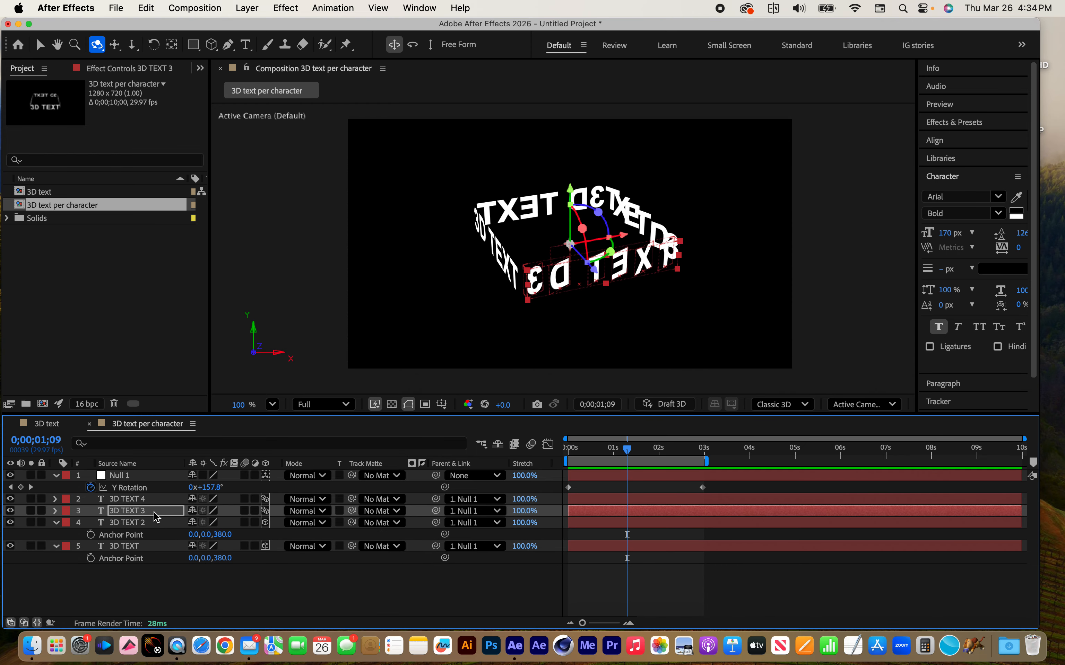
Enable per-character 3D for the 3D TEXT 2 layer and paste the copied animator onto it at 0;00;00;00
{"action": "left_click", "coordinate": [122, 524]}
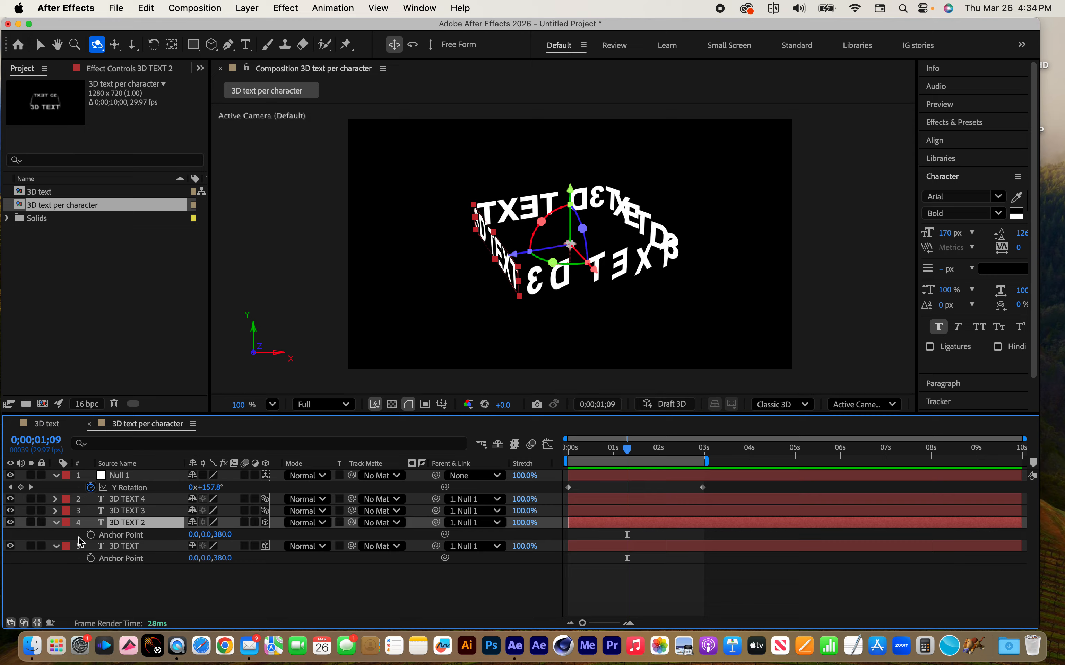
{"action": "left_click", "coordinate": [56, 524]}
{"action": "left_click", "coordinate": [56, 525]}
{"action": "left_click", "coordinate": [274, 535]}
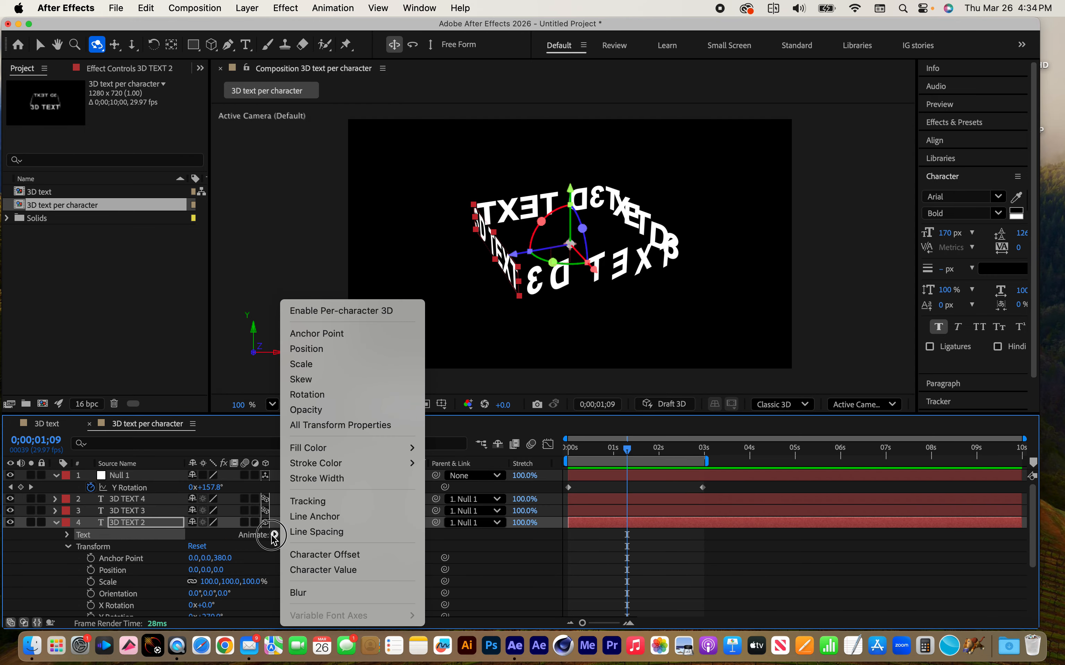
{"action": "left_click", "coordinate": [358, 313]}
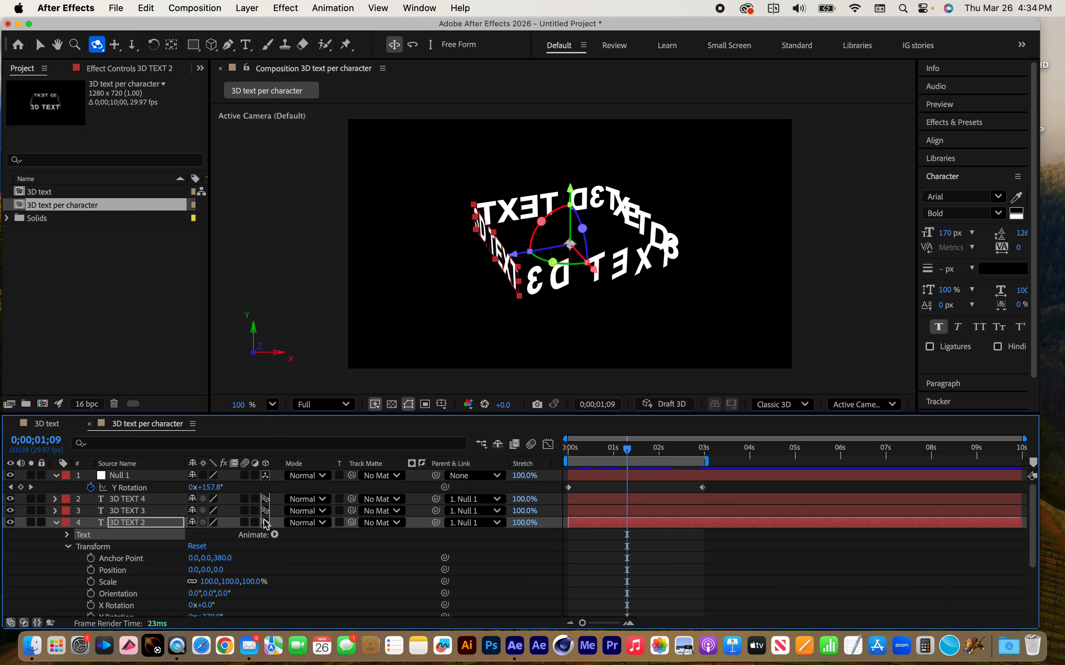
{"action": "left_click_drag", "start_coordinate": [604, 450], "coordinate": [542, 451]}
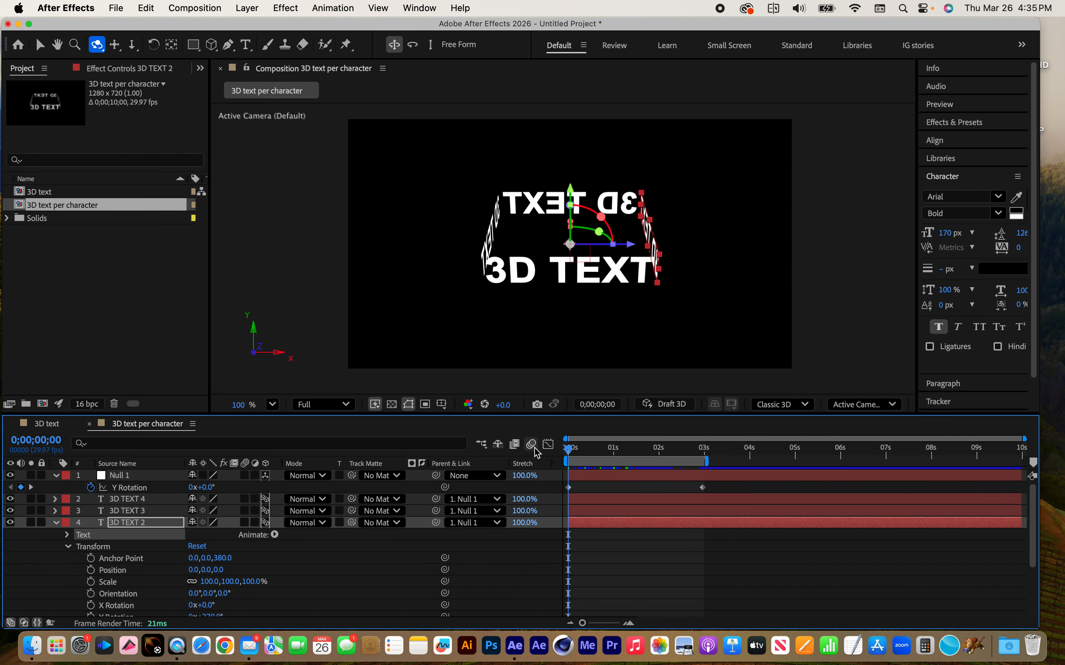
{"action": "key", "text": "super+v"}
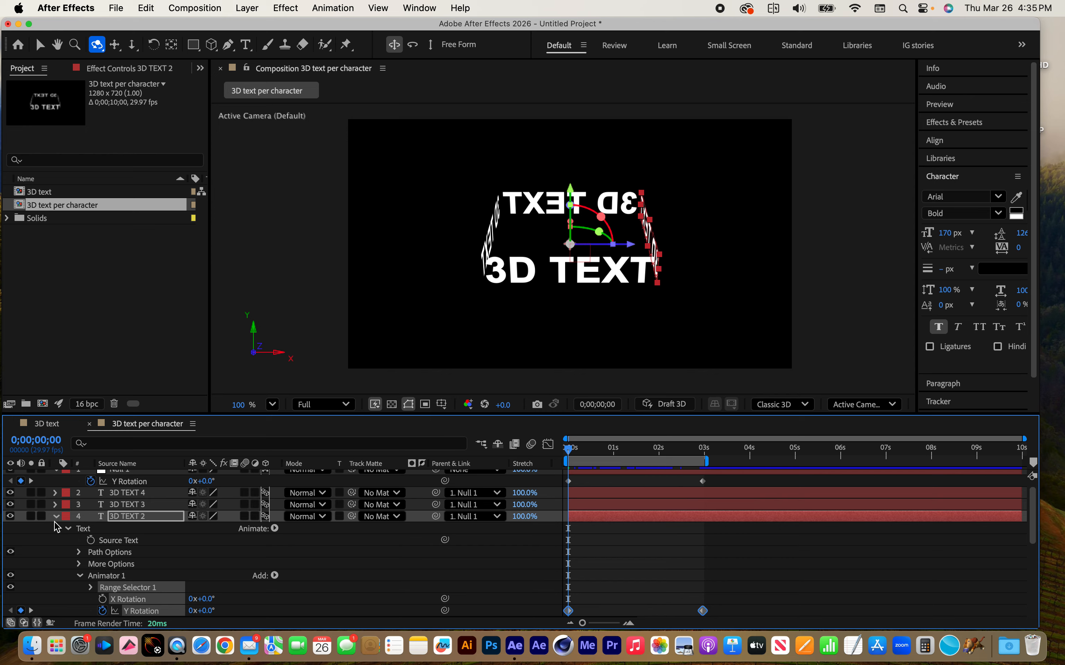
{"action": "left_click", "coordinate": [70, 525]}
Enable per-character 3D for the 3D TEXT layer and paste the copied animator onto it at 0;00;00;00
{"action": "left_click", "coordinate": [122, 535]}
{"action": "key", "text": "a"}
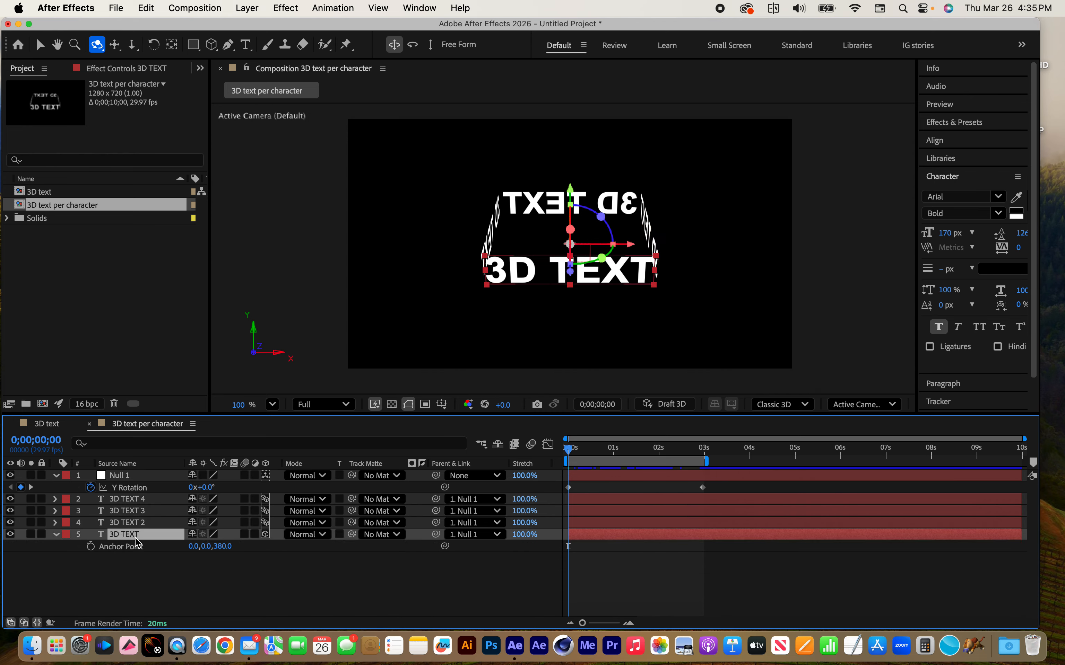
{"action": "left_click", "coordinate": [55, 537]}
{"action": "left_click", "coordinate": [56, 537]}
{"action": "left_click", "coordinate": [83, 548]}
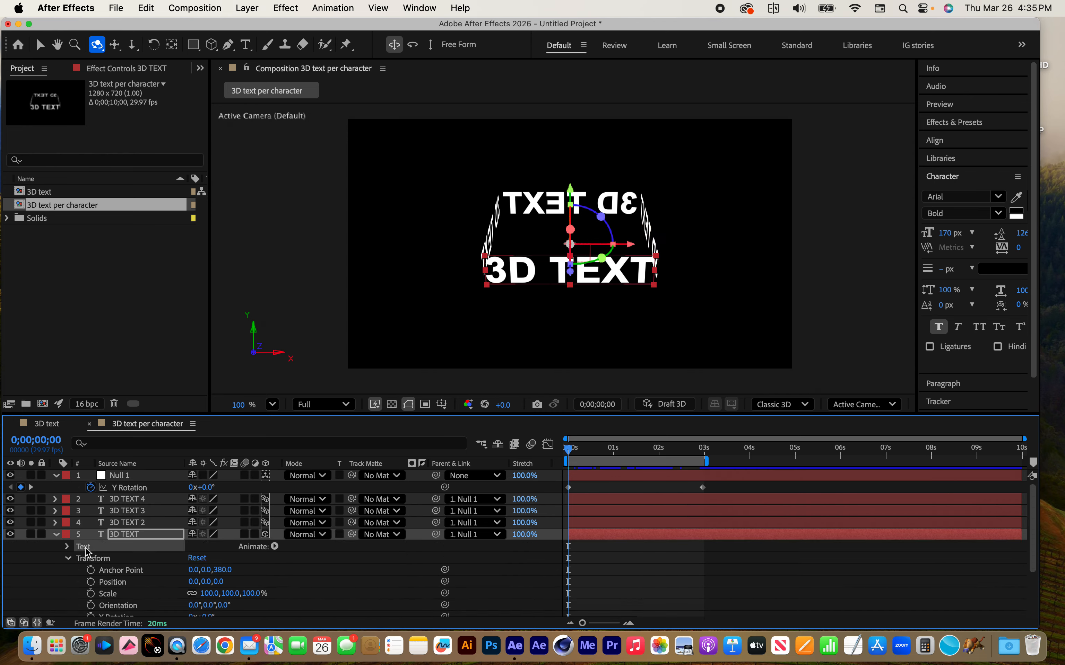
{"action": "left_click", "coordinate": [276, 546]}
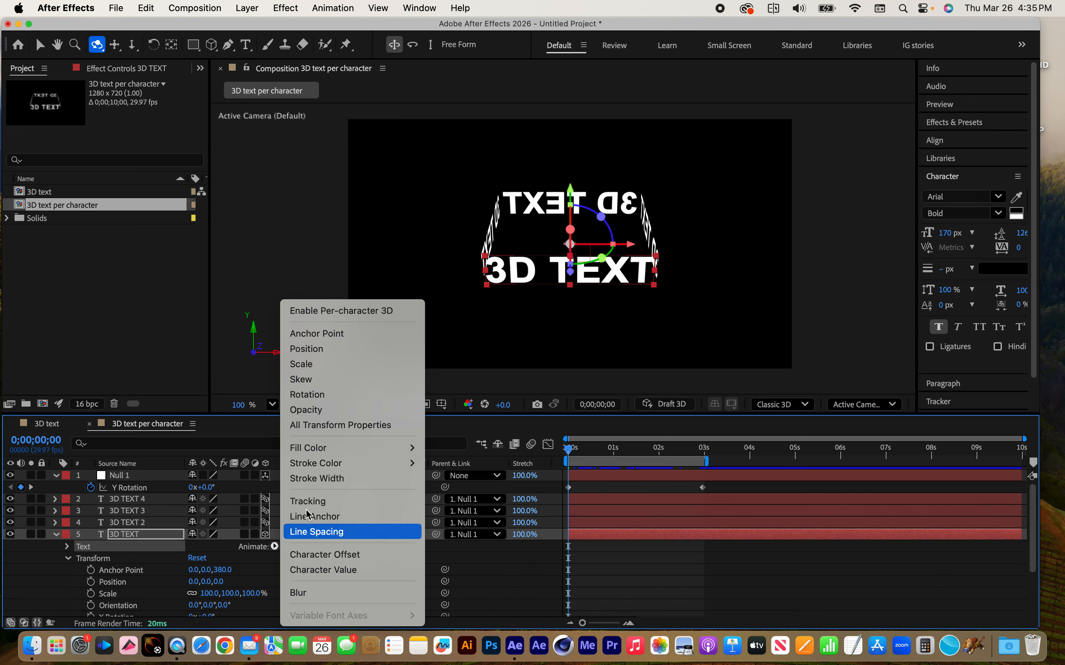
{"action": "left_click", "coordinate": [400, 314]}
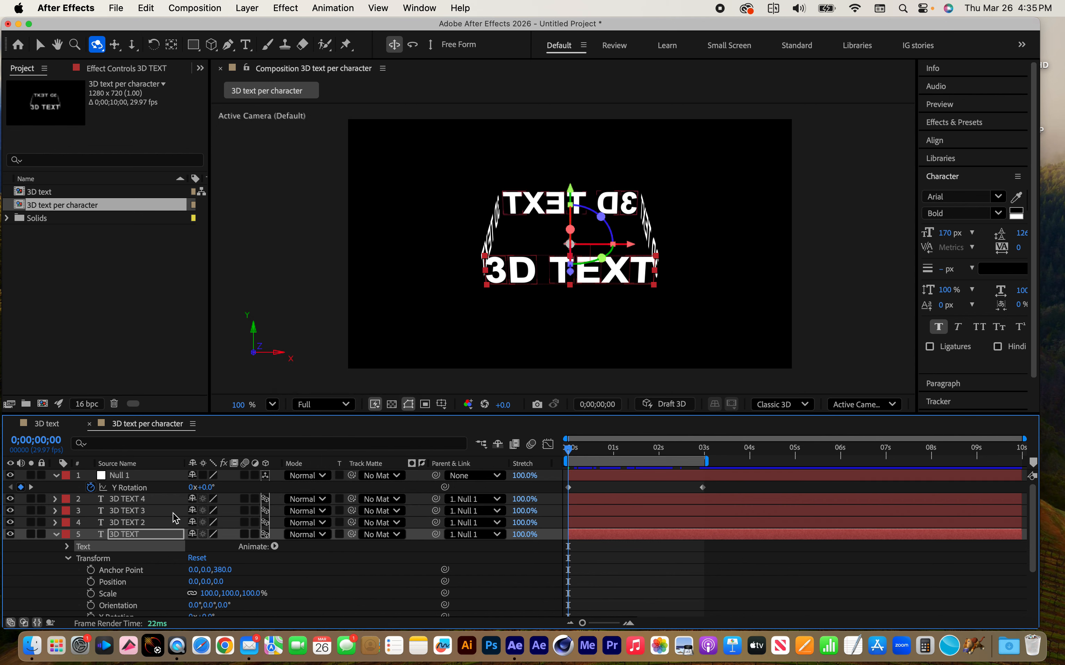
{"action": "key", "text": "super+v"}
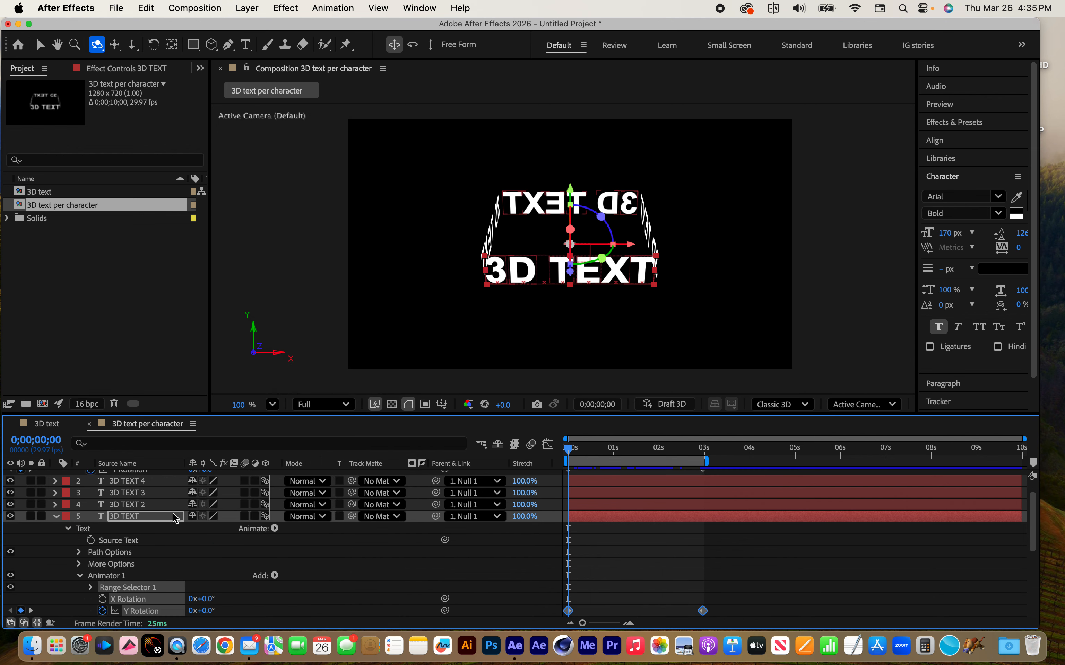
{"action": "left_click", "coordinate": [56, 516]}
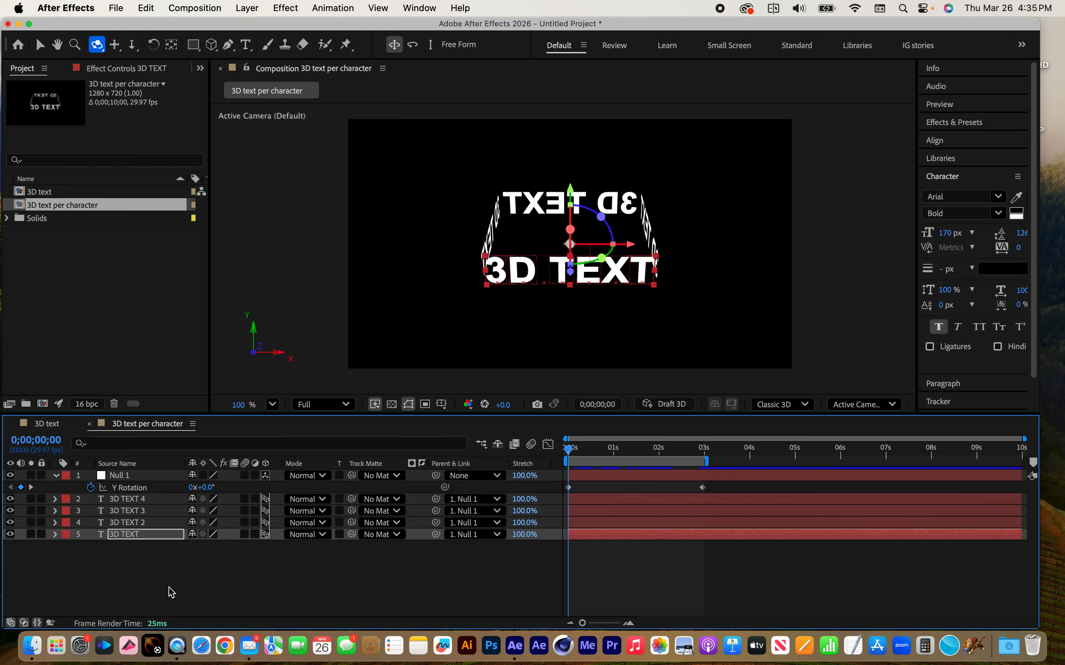
Preview the four animated text layers, then reveal all layers' keyframes with the playhead at 0;00;02;29
{"action": "left_click", "coordinate": [172, 592]}
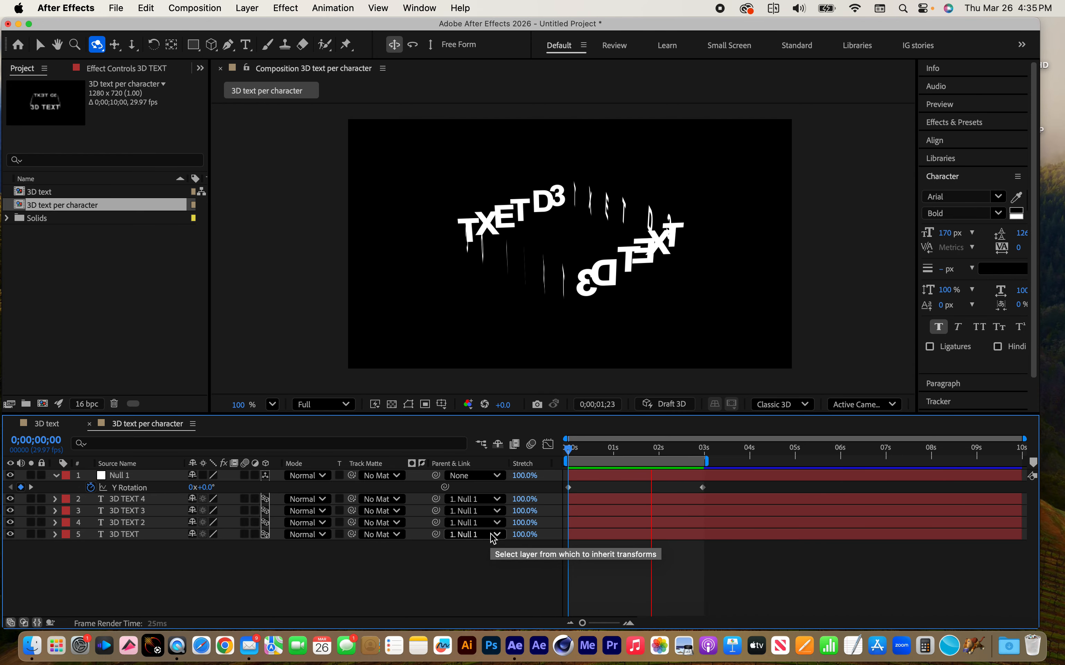
{"action": "key", "text": "space"}
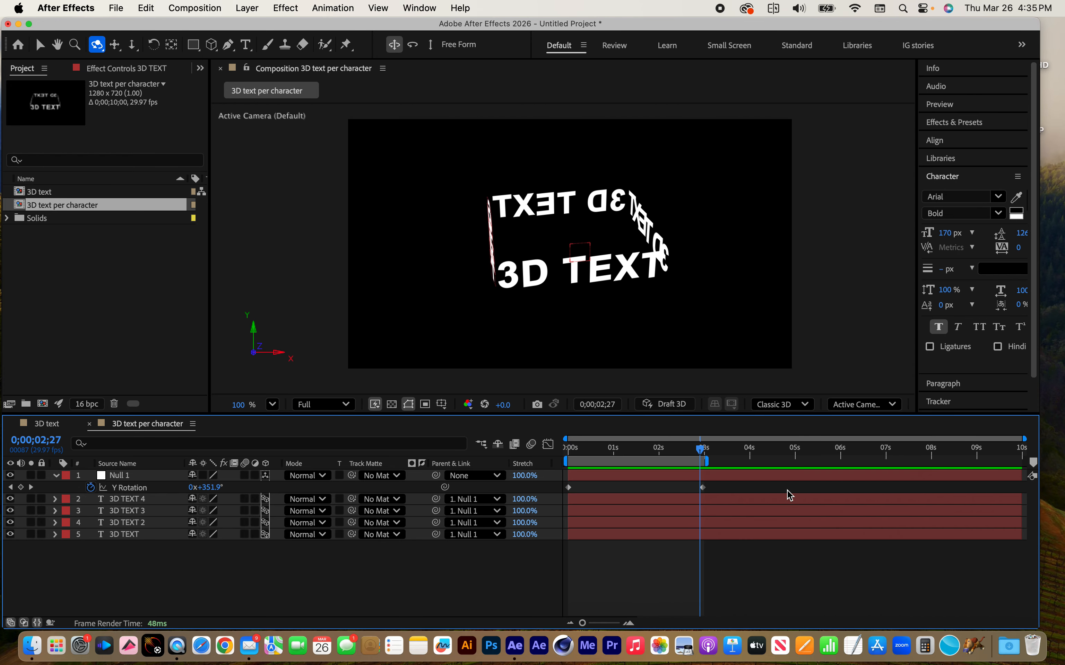
{"action": "key", "text": "super+a"}
{"action": "key", "text": "u"}
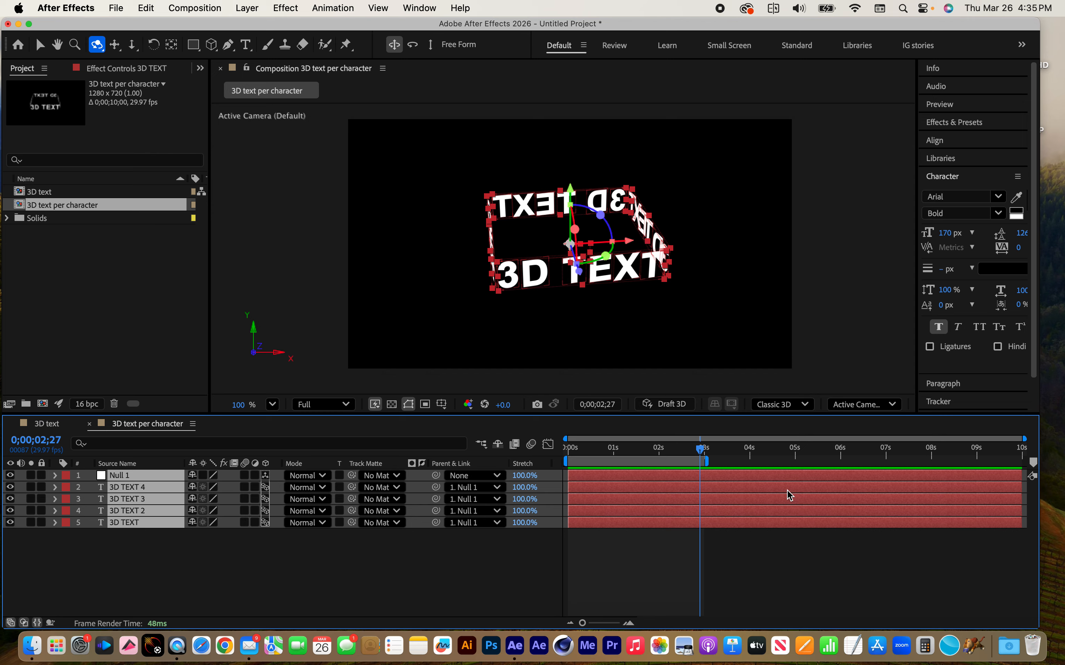
{"action": "key", "text": "u"}
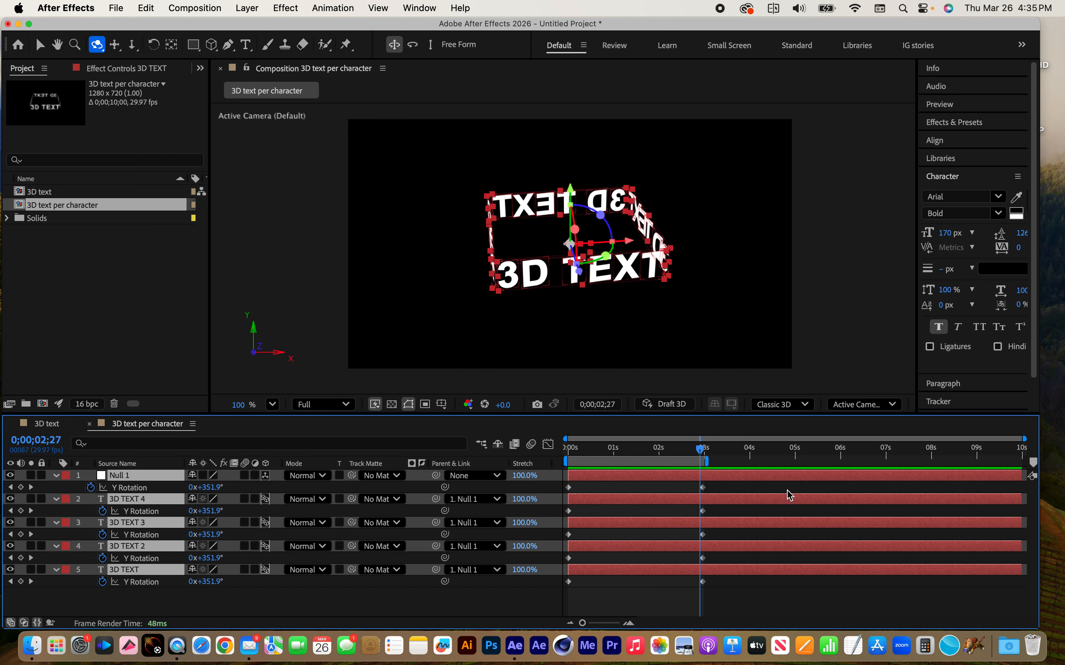
{"action": "left_click", "coordinate": [704, 447]}
{"action": "left_click", "coordinate": [178, 606]}
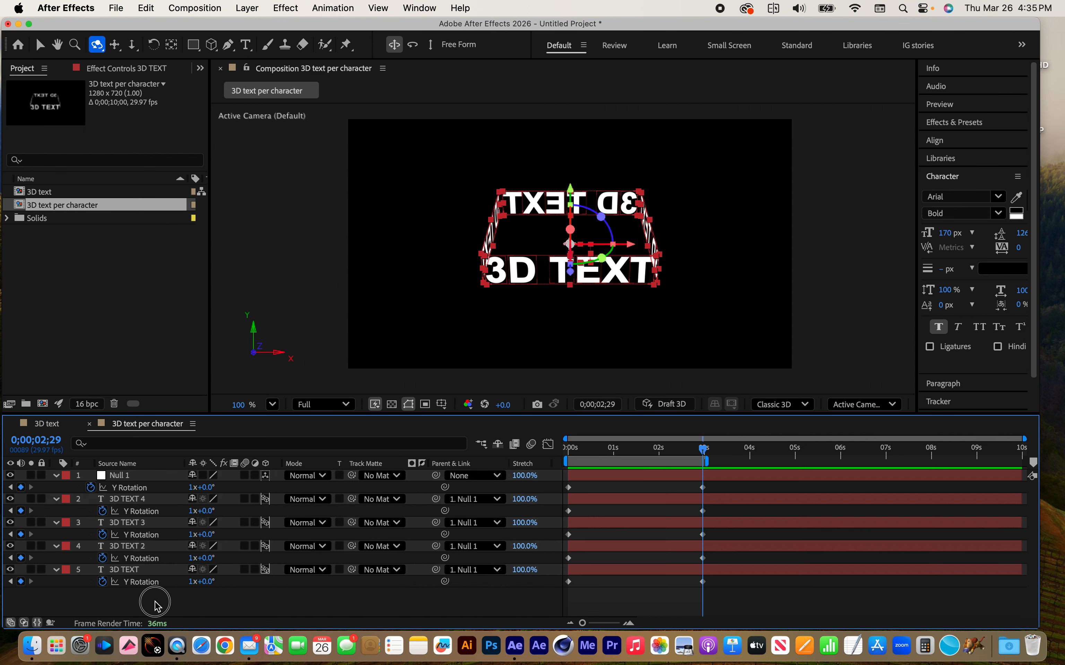
Set the animator Y Rotation of the 3D TEXT 4 and 3D TEXT 3 layers to 2x at 0;00;02;29
{"action": "left_click", "coordinate": [137, 502]}
{"action": "left_click", "coordinate": [132, 570], "text": "shift"}
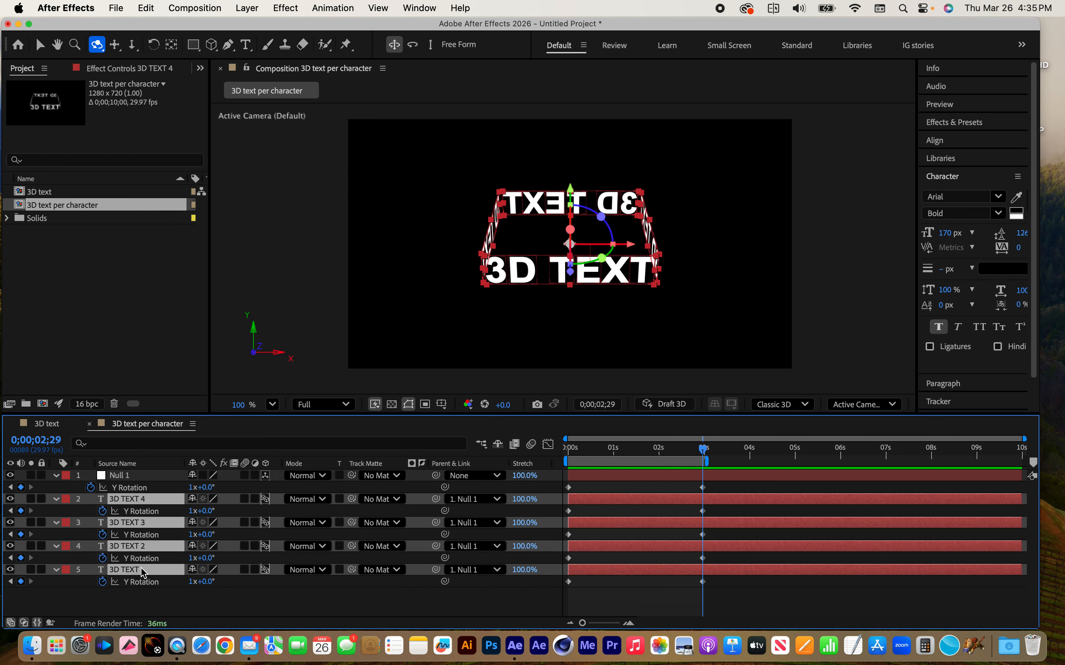
{"action": "left_click", "coordinate": [191, 511]}
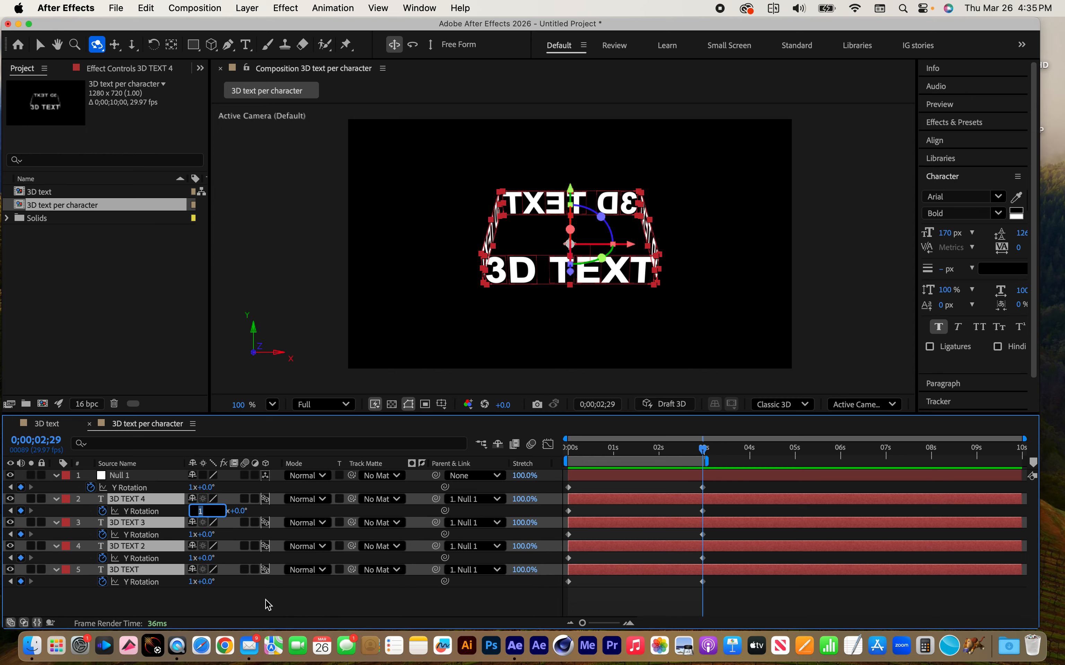
{"action": "type", "text": "2"}
{"action": "key", "text": "Return"}
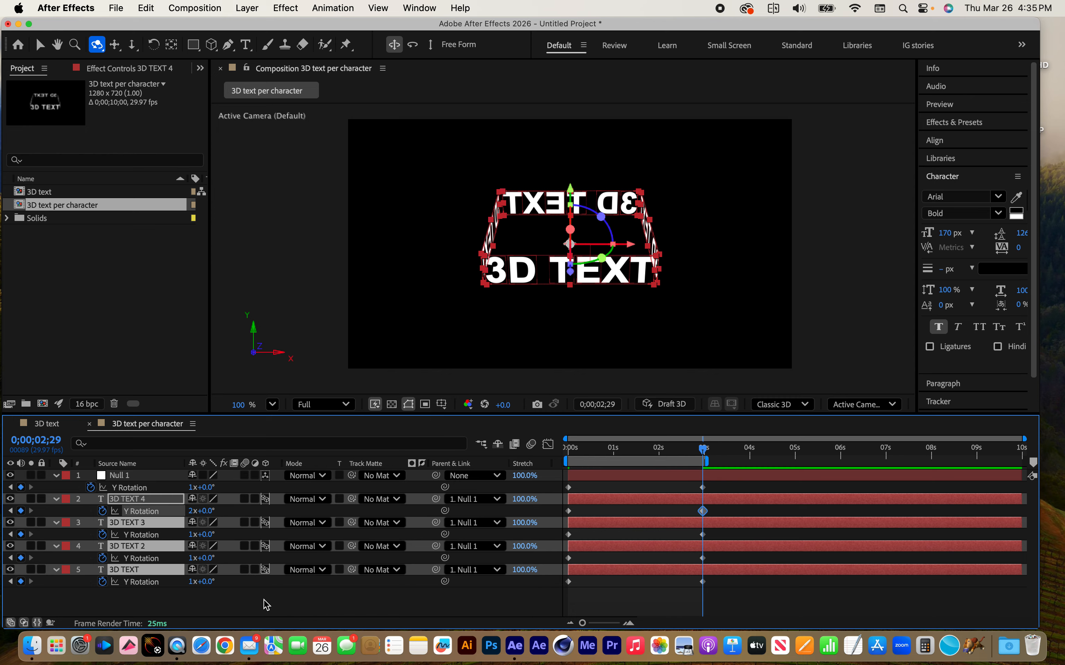
{"action": "left_click", "coordinate": [192, 534]}
{"action": "key", "text": "Return"}
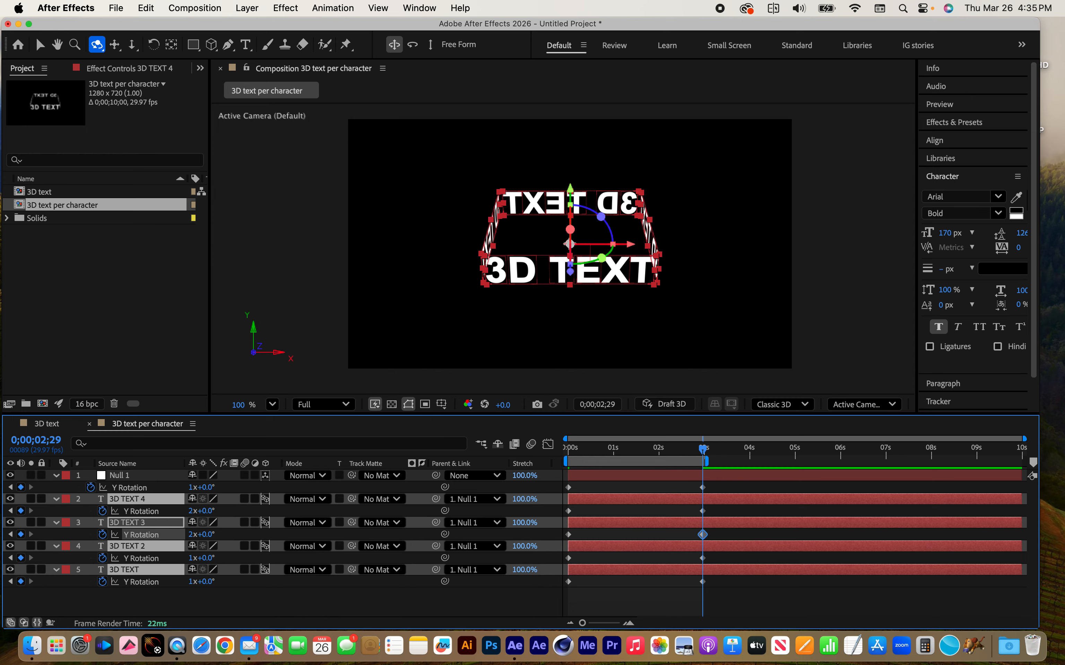
Set the animator Y Rotation of the 3D TEXT 2 and 3D TEXT layers to 2x at 0;00;02;29 and preview it
{"action": "left_click", "coordinate": [192, 558]}
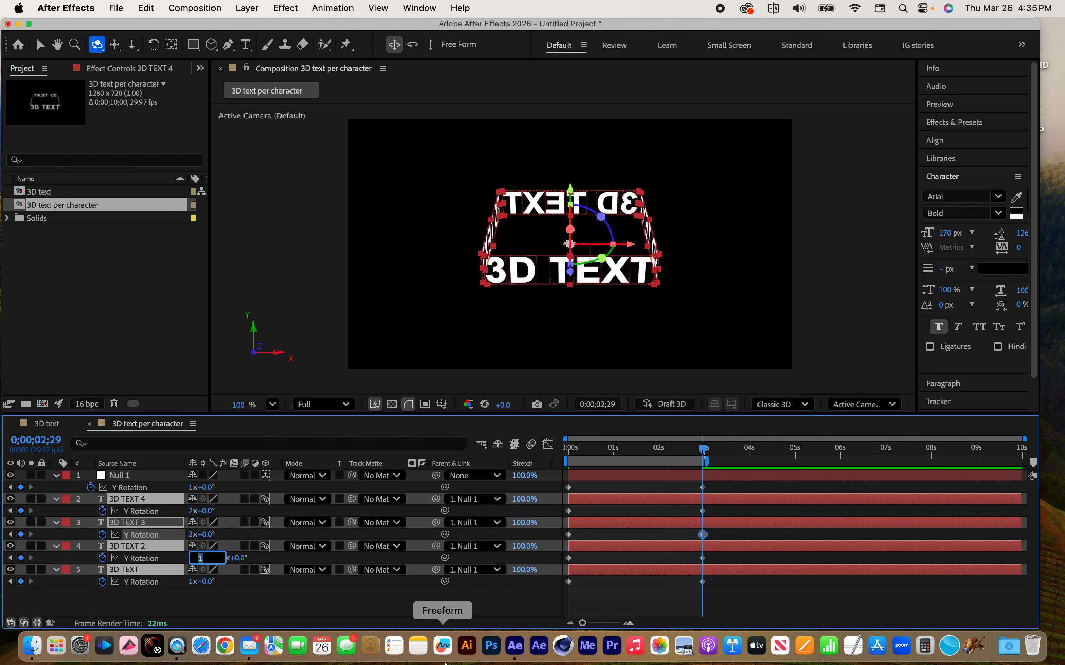
{"action": "type", "text": "2"}
{"action": "key", "text": "Return"}
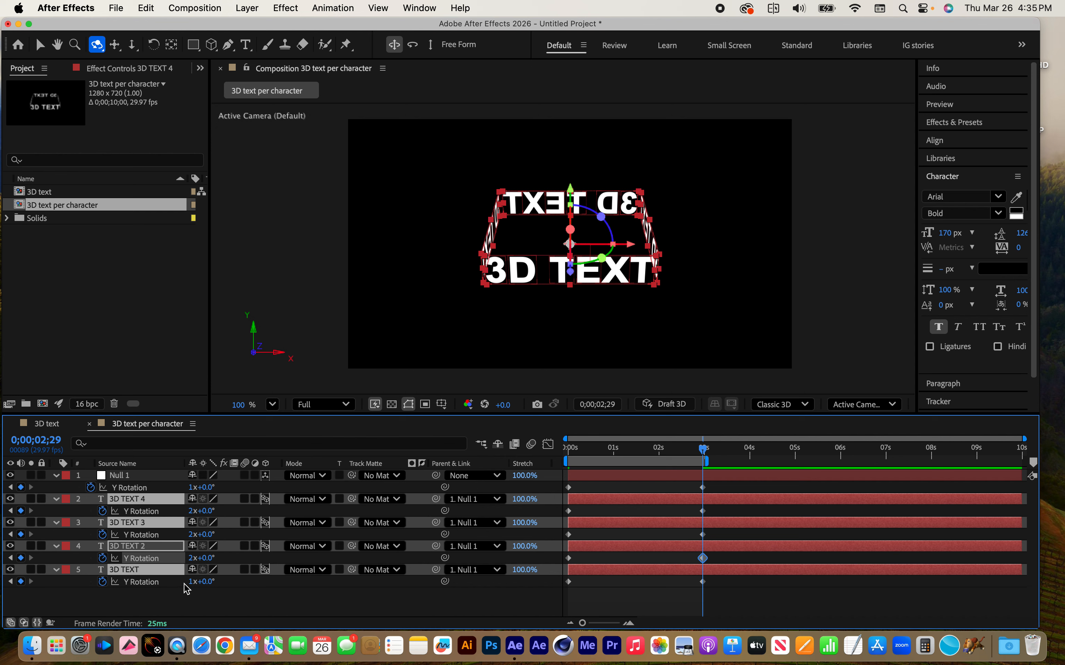
{"action": "left_click", "coordinate": [192, 582]}
{"action": "type", "text": "2"}
{"action": "key", "text": "Return"}
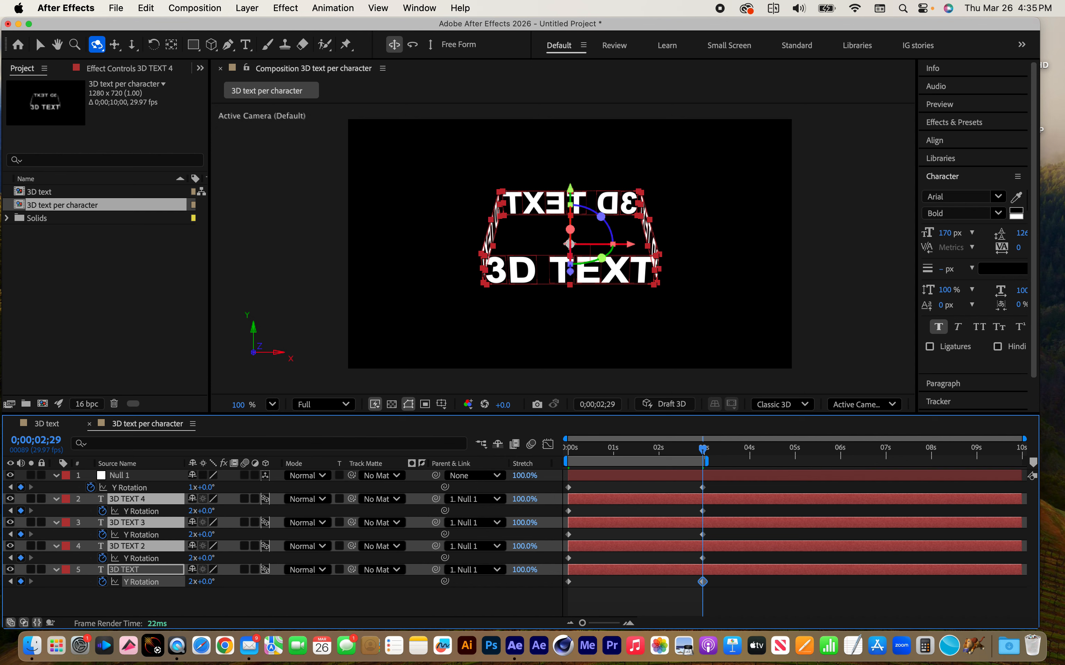
{"action": "key", "text": "space"}
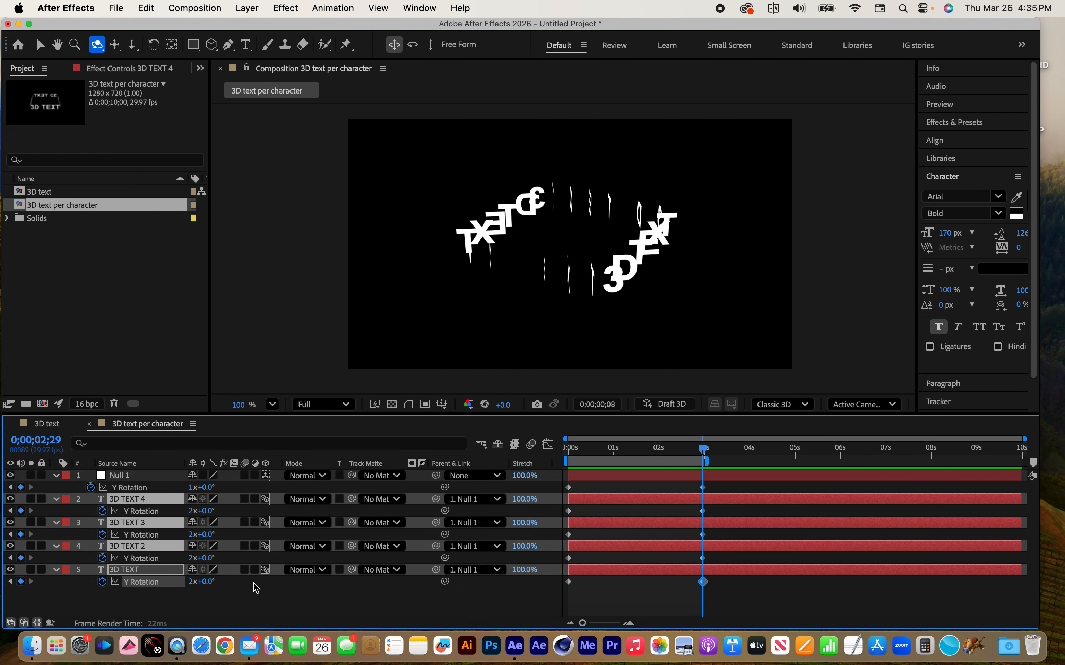
{"action": "key", "text": "space"}
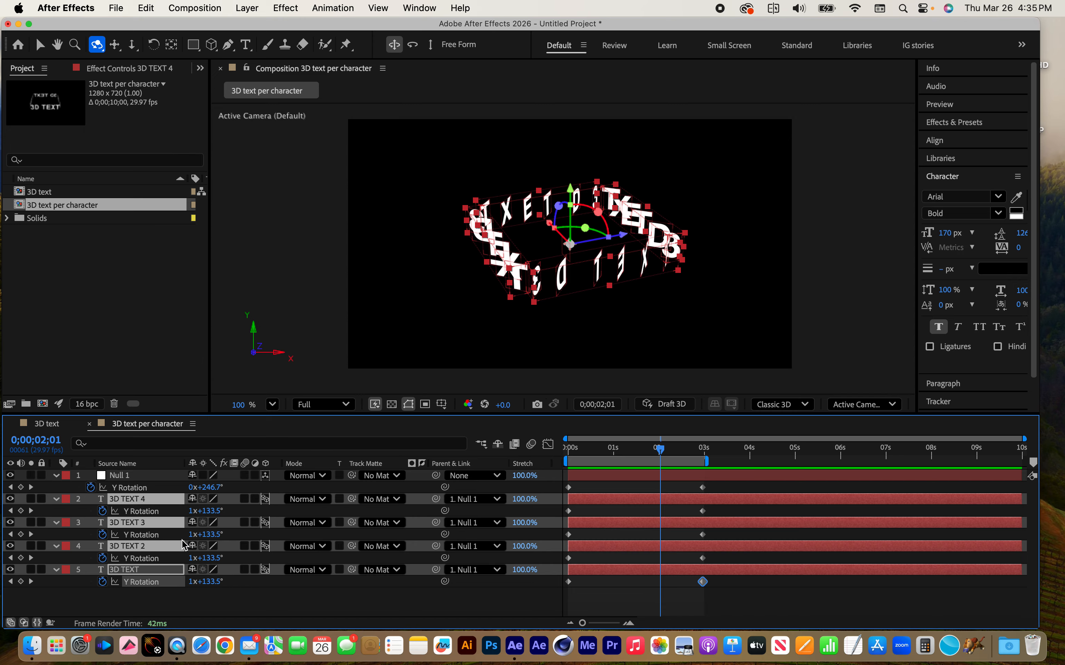
Review the 3D TEXT 4 layer's Animator 1 properties and its Enable Per-character 3D option
{"action": "left_click", "coordinate": [118, 608]}
{"action": "left_click", "coordinate": [58, 502]}
{"action": "left_click", "coordinate": [57, 500]}
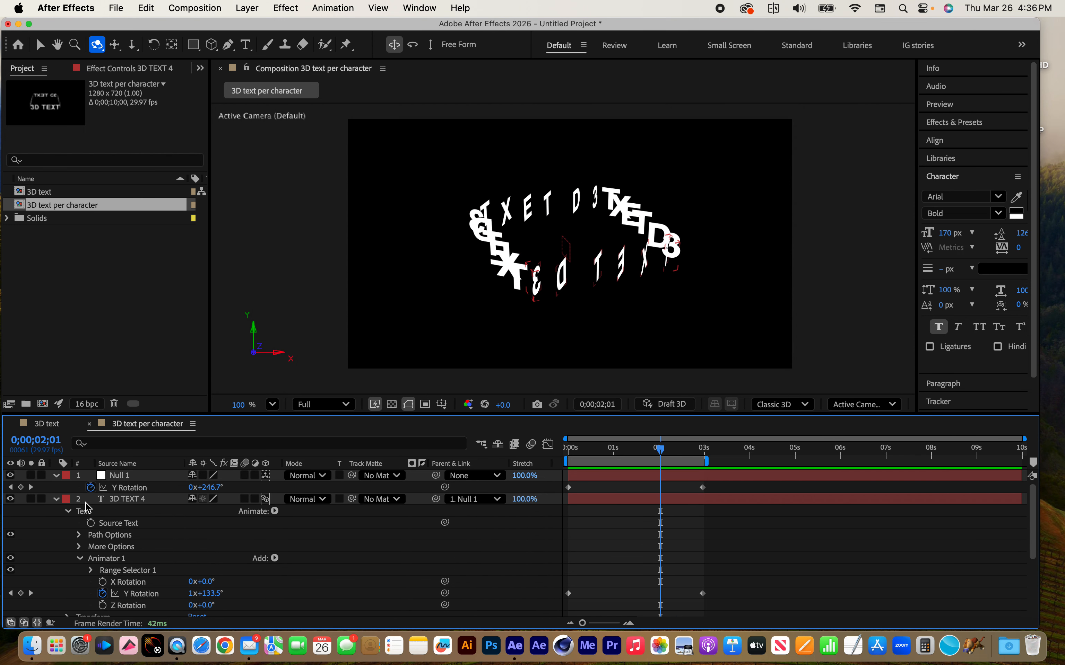
{"action": "left_click", "coordinate": [86, 514]}
{"action": "left_click", "coordinate": [275, 512]}
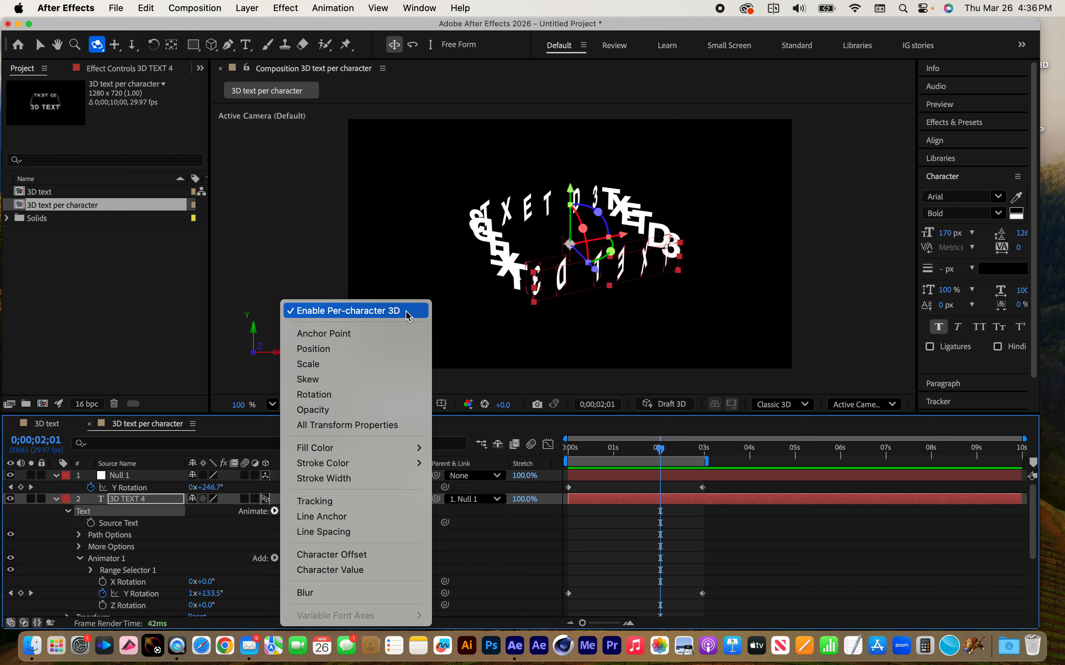
{"action": "left_click", "coordinate": [59, 532]}
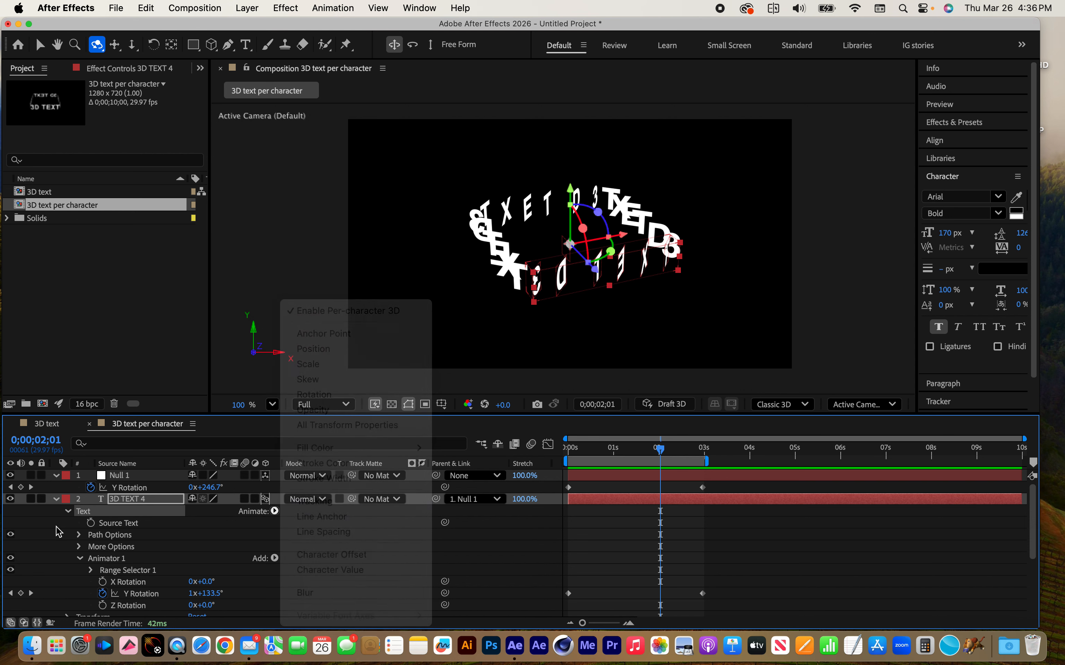
Preview the per-character text animation from 0;00;00;00
{"action": "left_click", "coordinate": [126, 502]}
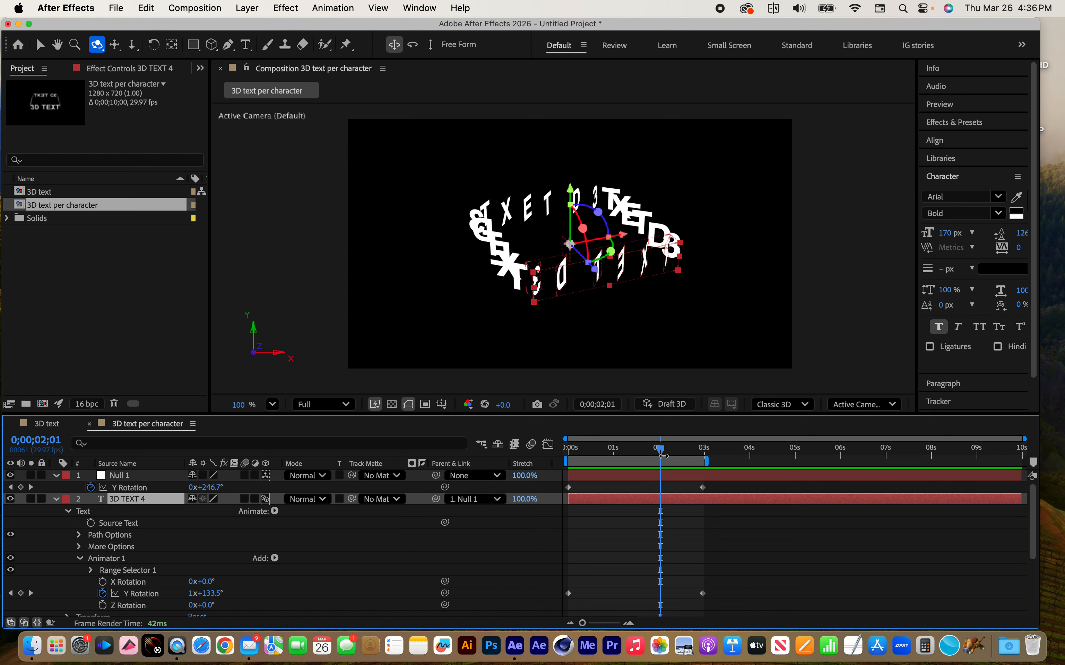
{"action": "left_click_drag", "start_coordinate": [663, 451], "coordinate": [539, 454]}
{"action": "key", "text": "space"}
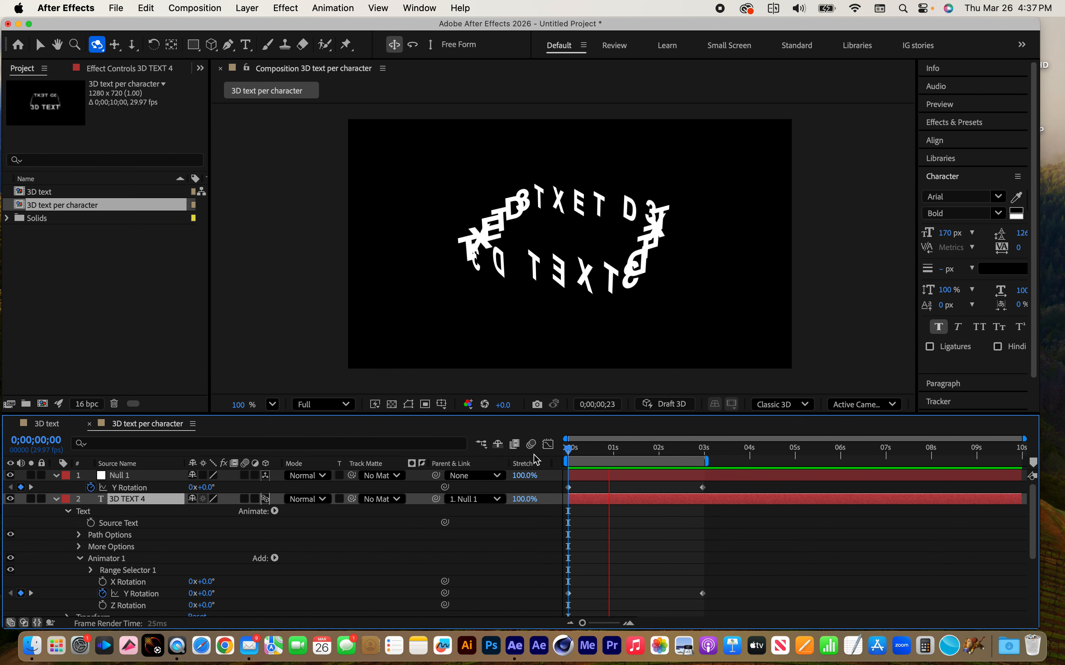